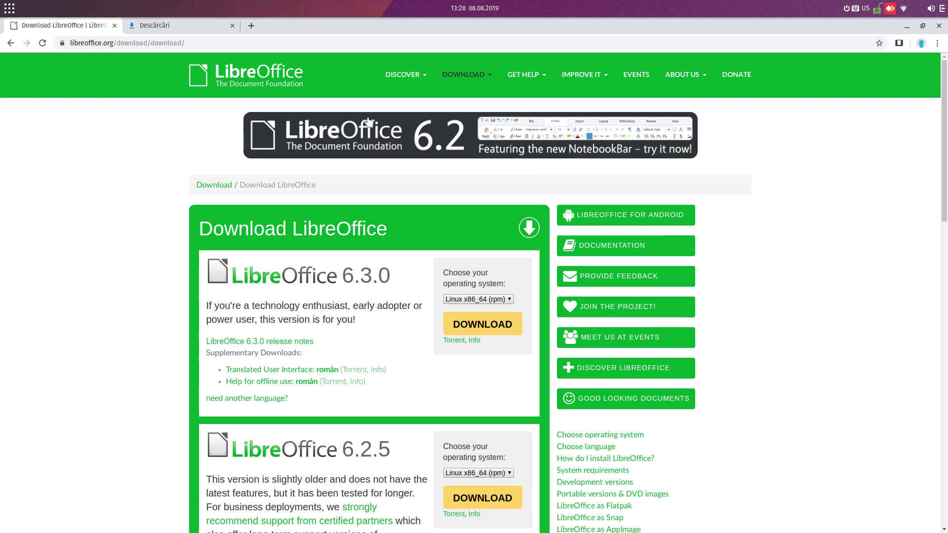
Download the LibreOffice 6.3.0 Linux x86_64 (deb) build and show the downloads list
click(485, 300)
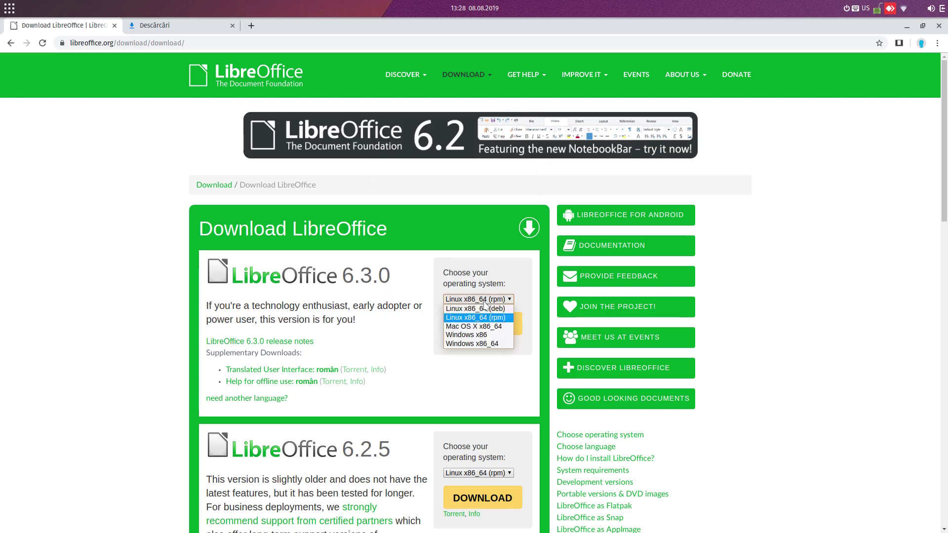
click(484, 308)
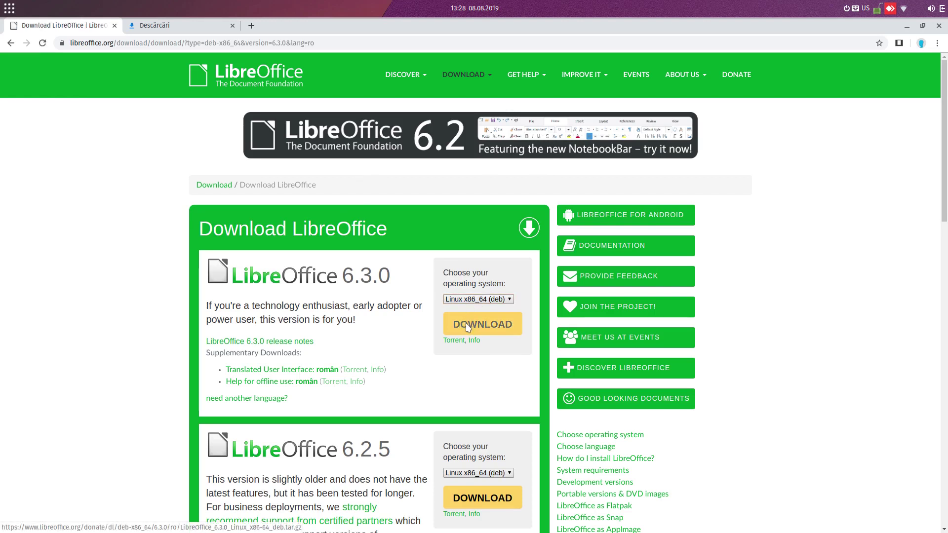
key(ctrl+Tab)
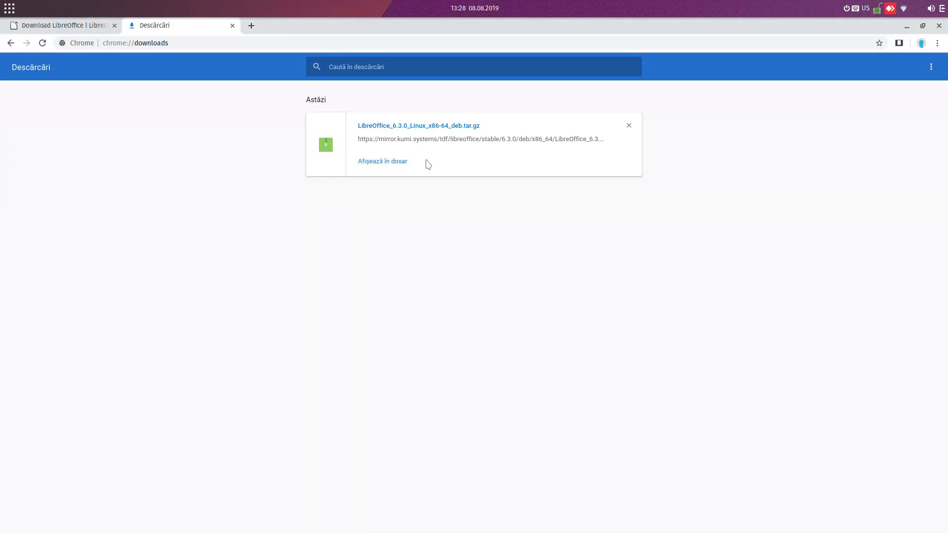
Extract the LibreOffice 6.3.0 archive in Downloads and browse into its DEBS package folder
click(403, 161)
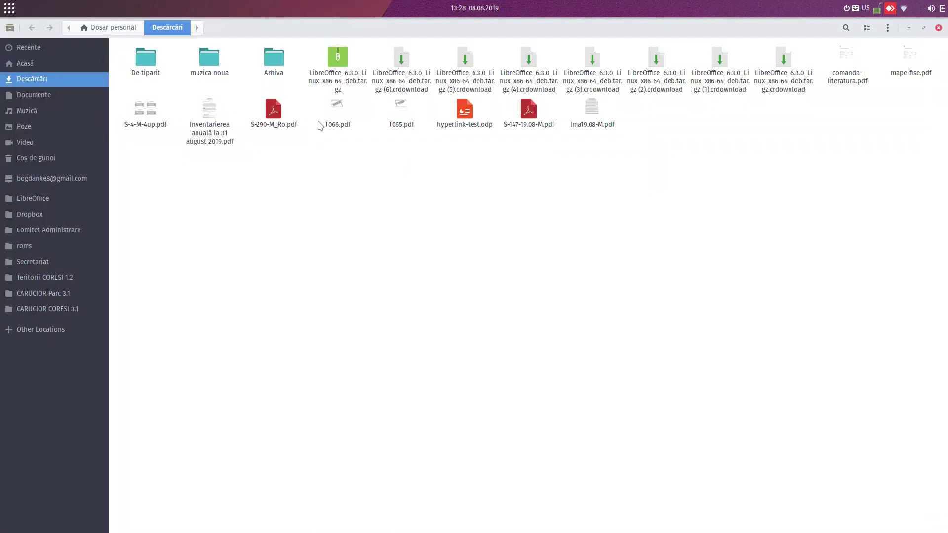
right_click(335, 65)
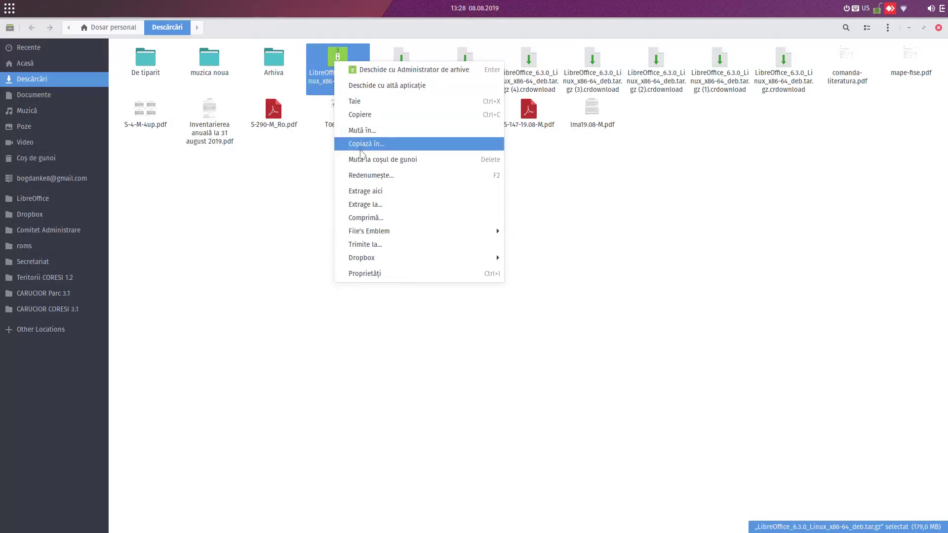
click(360, 191)
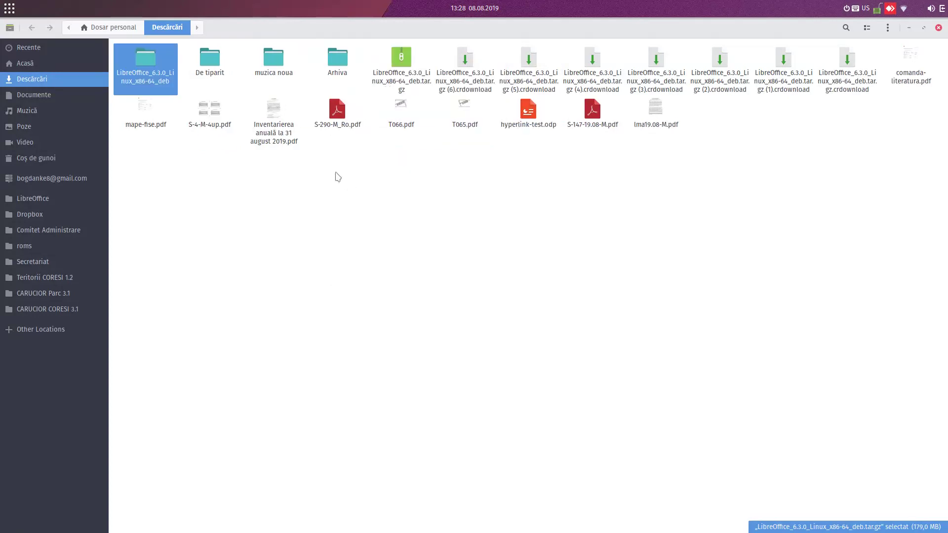
double_click(154, 63)
double_click(166, 64)
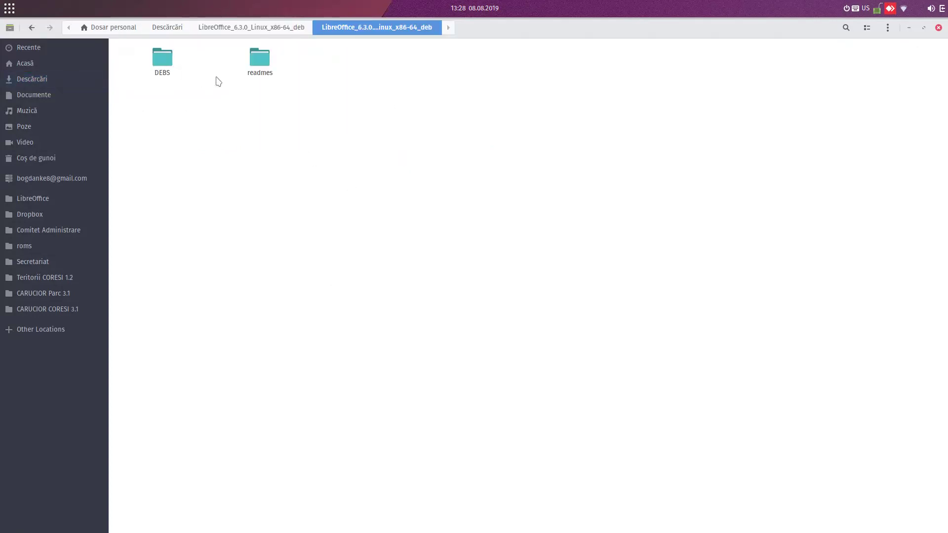
double_click(165, 59)
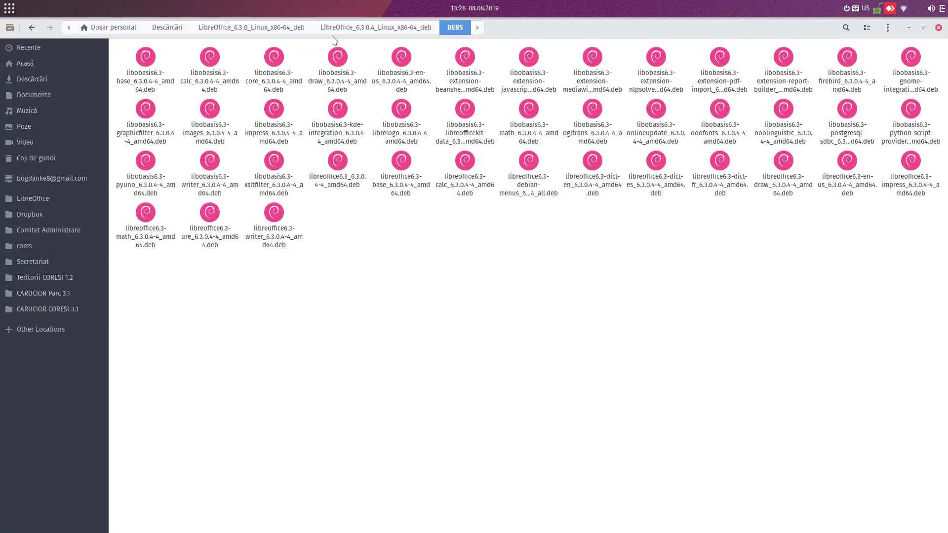
Read README_en-US and select the sudo dpkg -i *.deb install command
click(230, 28)
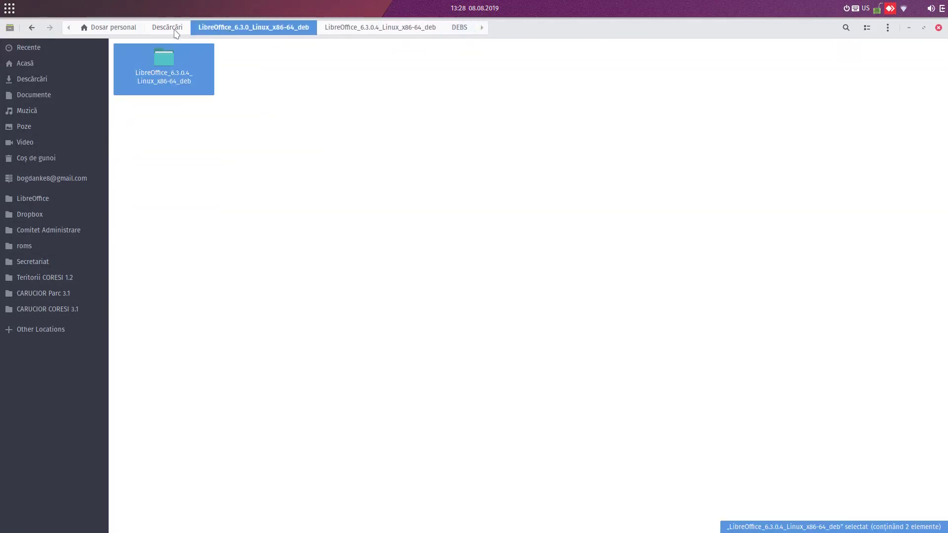
double_click(165, 61)
double_click(268, 63)
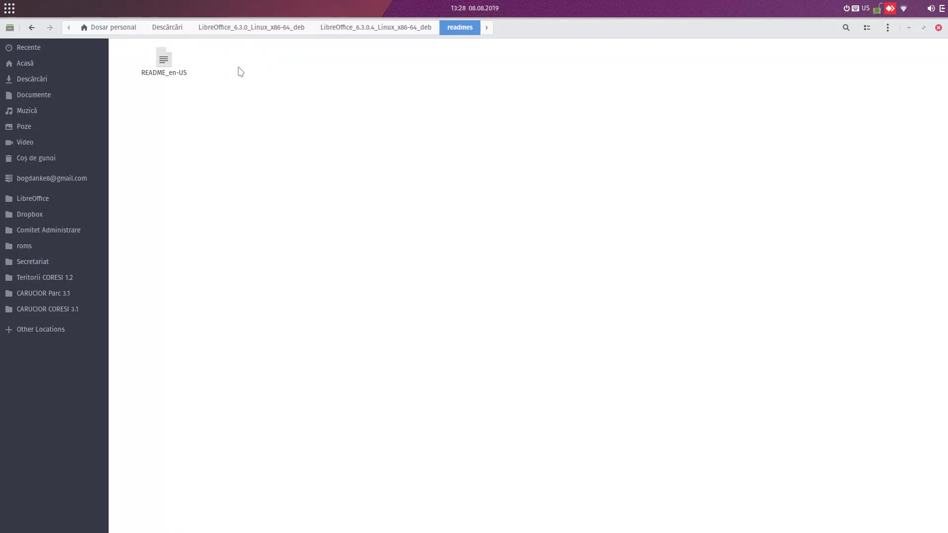
double_click(165, 60)
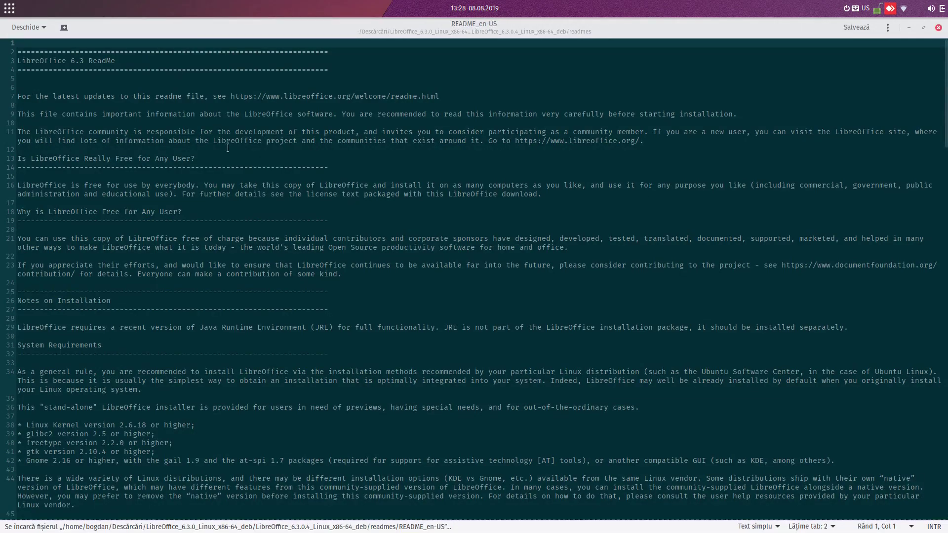
scroll(228, 149, down, 3)
scroll(207, 193, down, 3)
scroll(186, 247, down, 2)
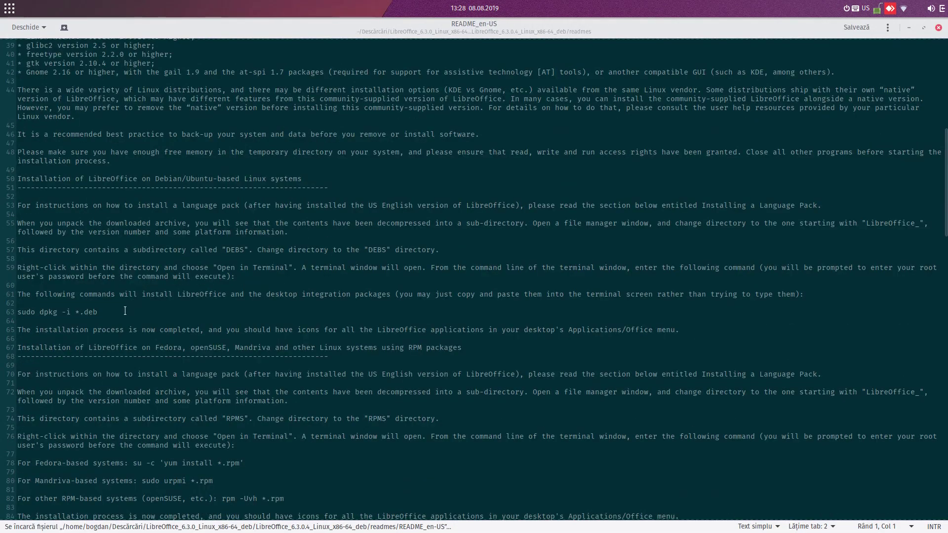
drag(125, 311, 18, 312)
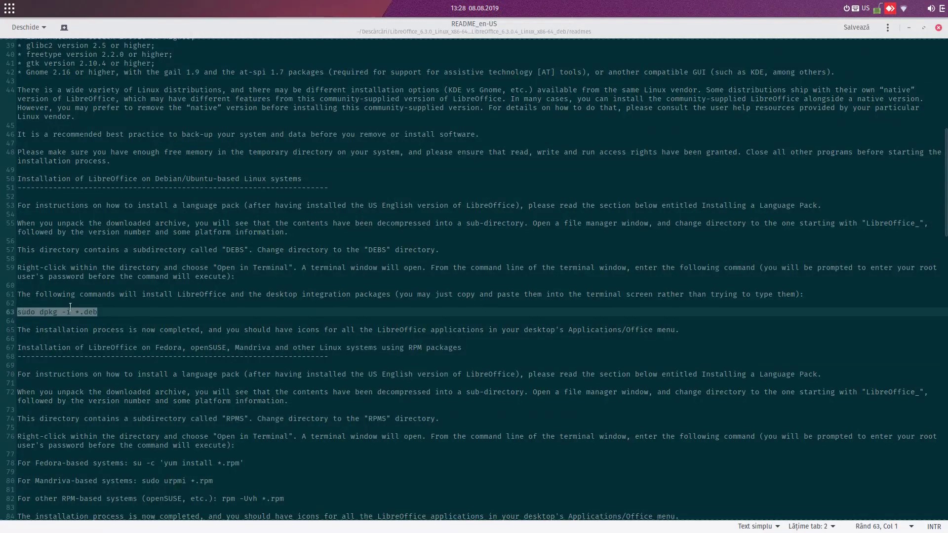
Run sudo dpkg -i *.deb in a Tilix terminal opened in the DEBS folder
click(938, 27)
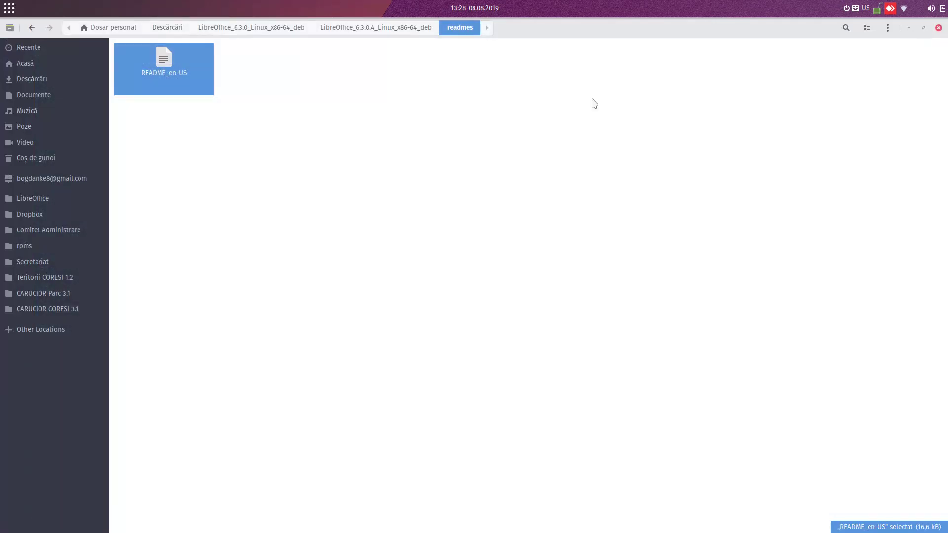
click(214, 33)
double_click(164, 62)
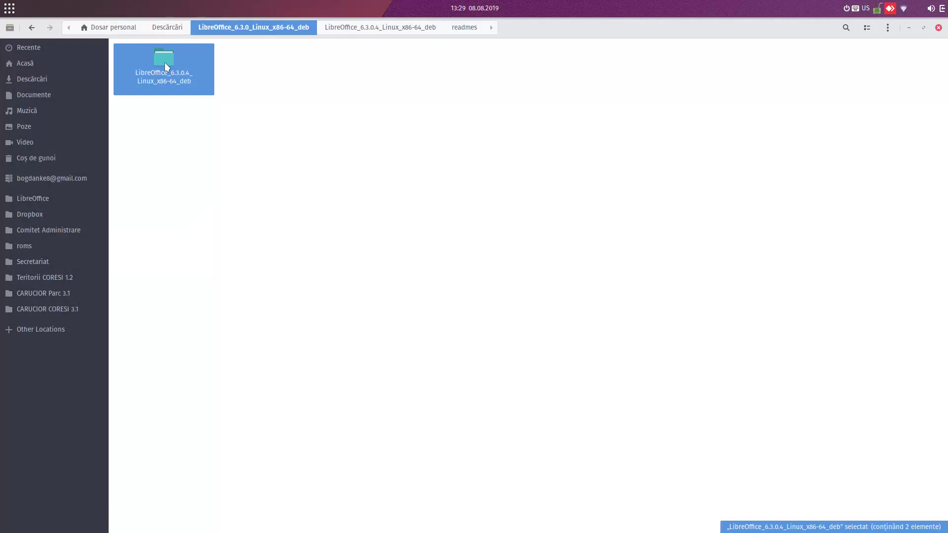
double_click(165, 65)
right_click(326, 314)
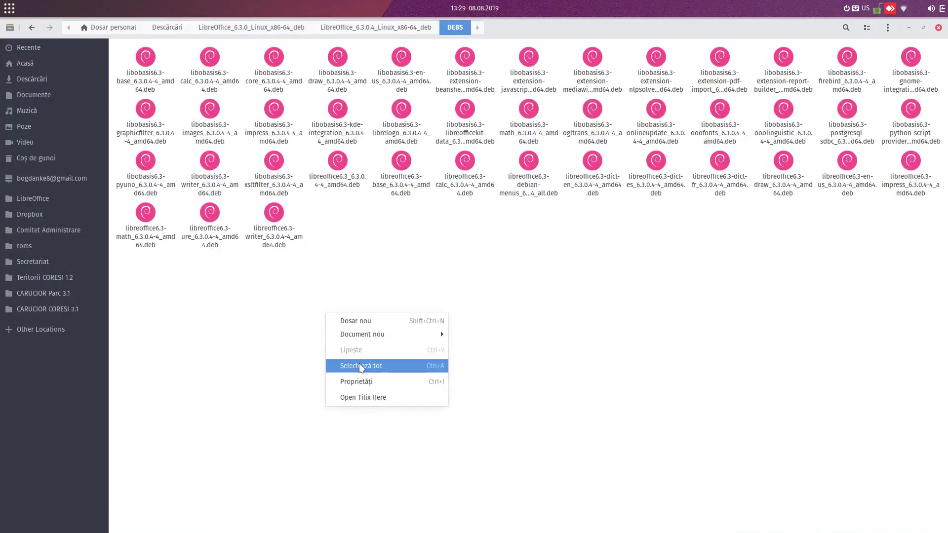
click(370, 398)
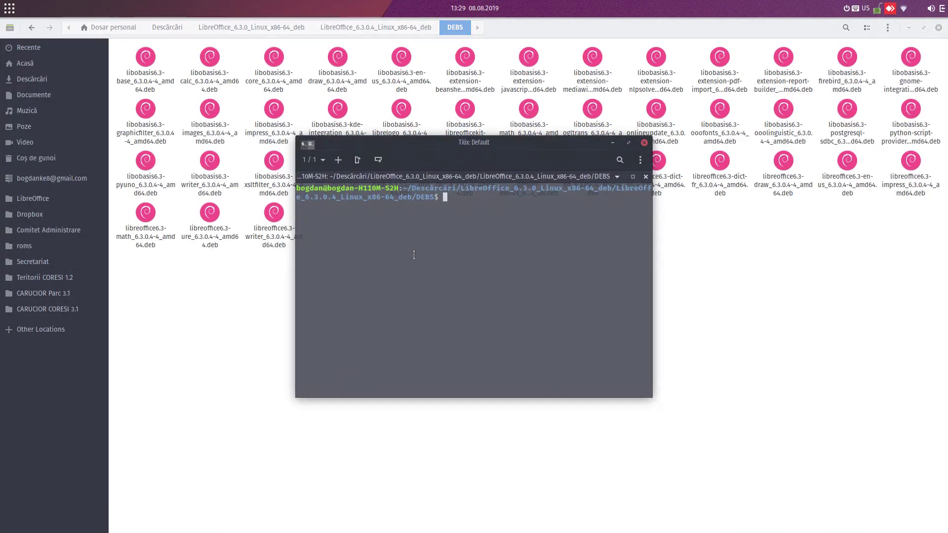
text(sudo dpkg -i *.deb)
key(Return)
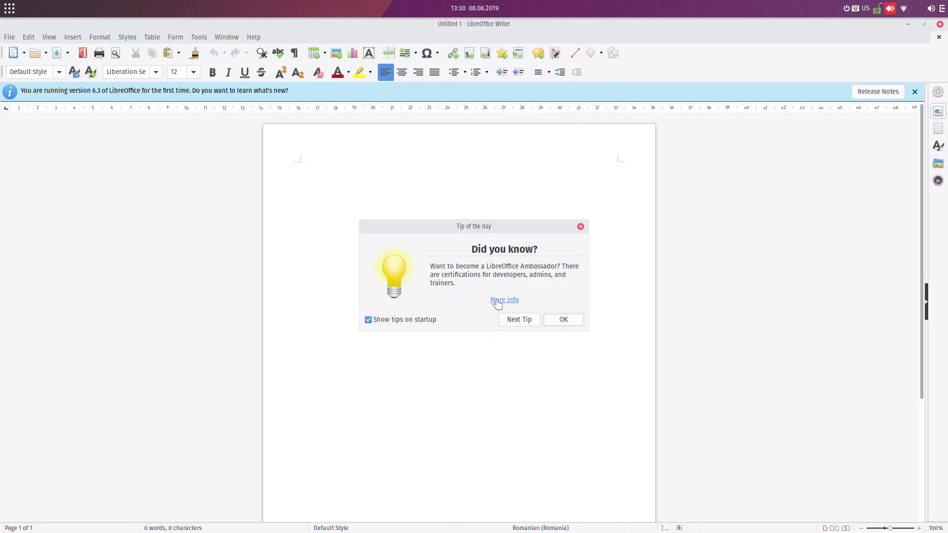
Open the tip's certification link in Chrome, then return to the Writer window
click(495, 300)
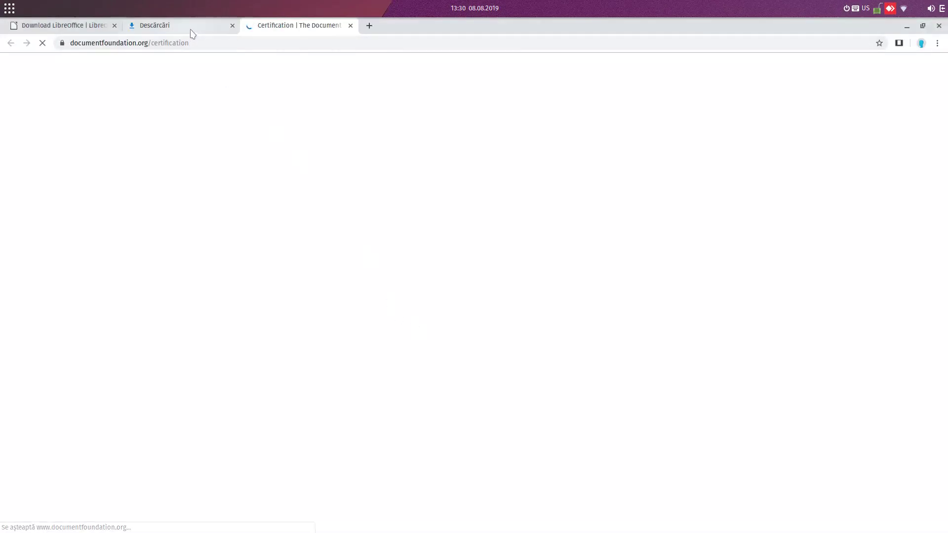
click(190, 28)
key(alt+Tab)
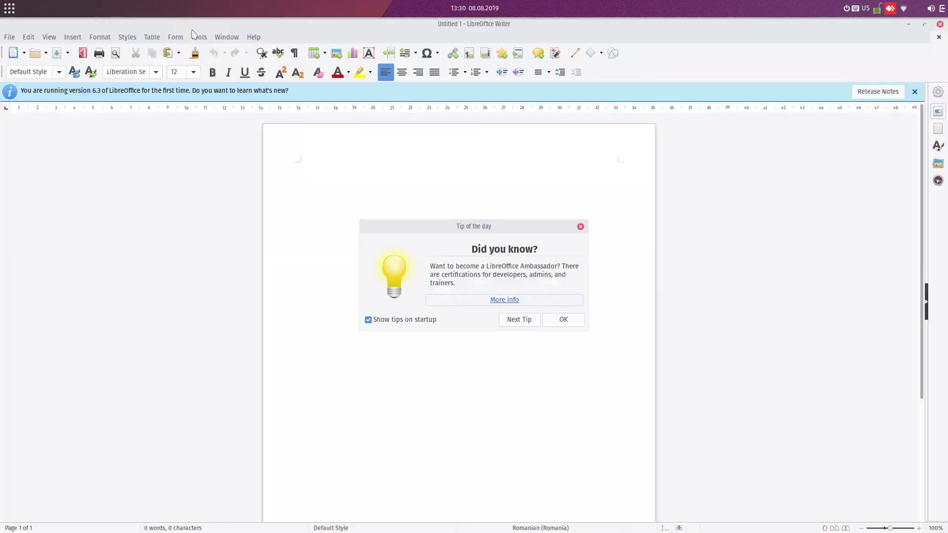
Disable tips on startup, browse a few tips, and dismiss the Tip of the day dialog
click(434, 320)
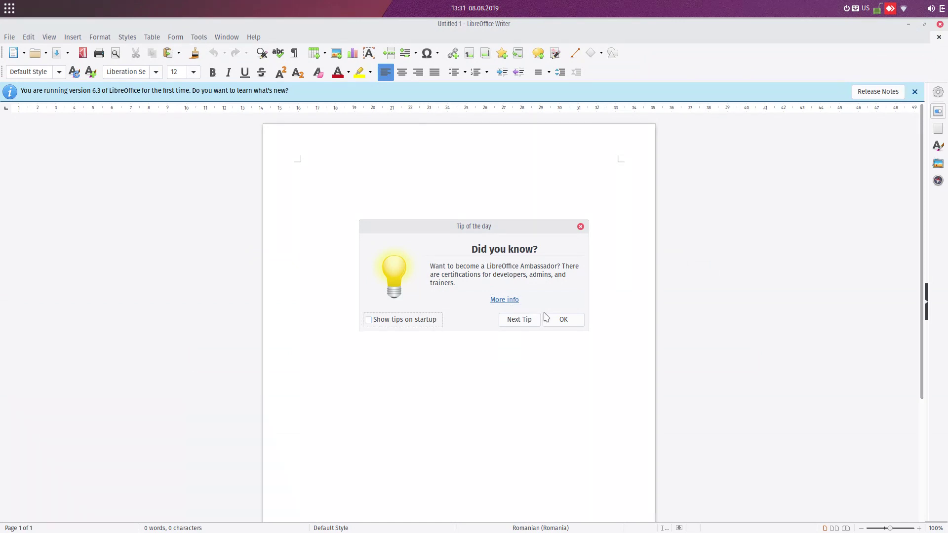
click(533, 323)
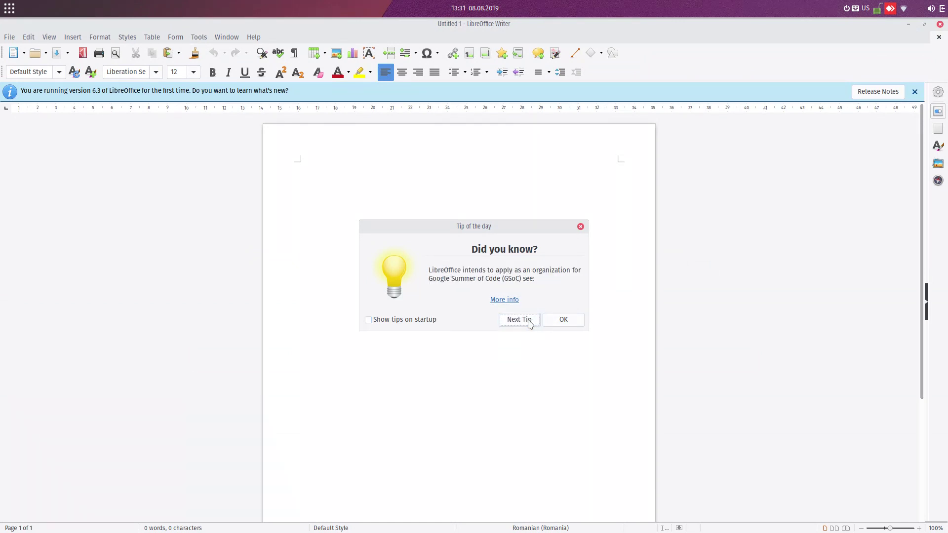
click(531, 324)
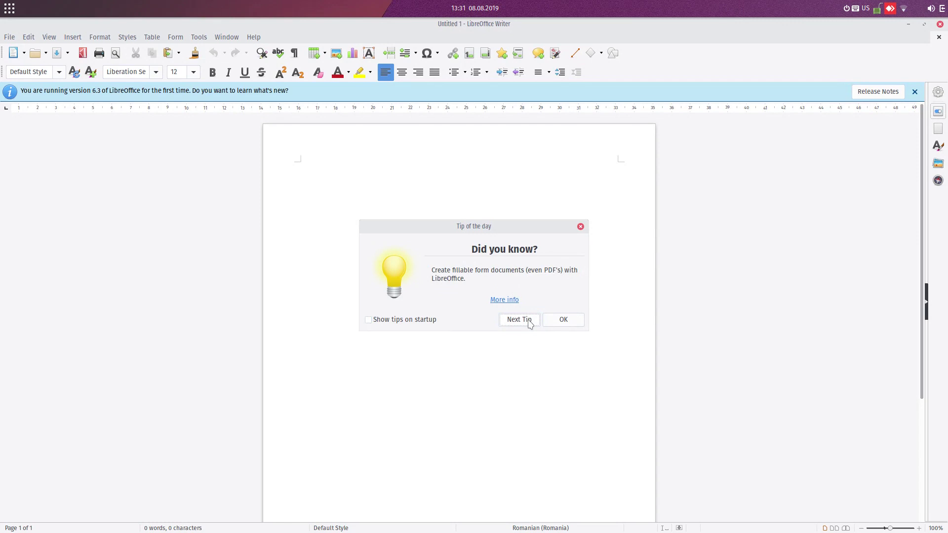
click(531, 325)
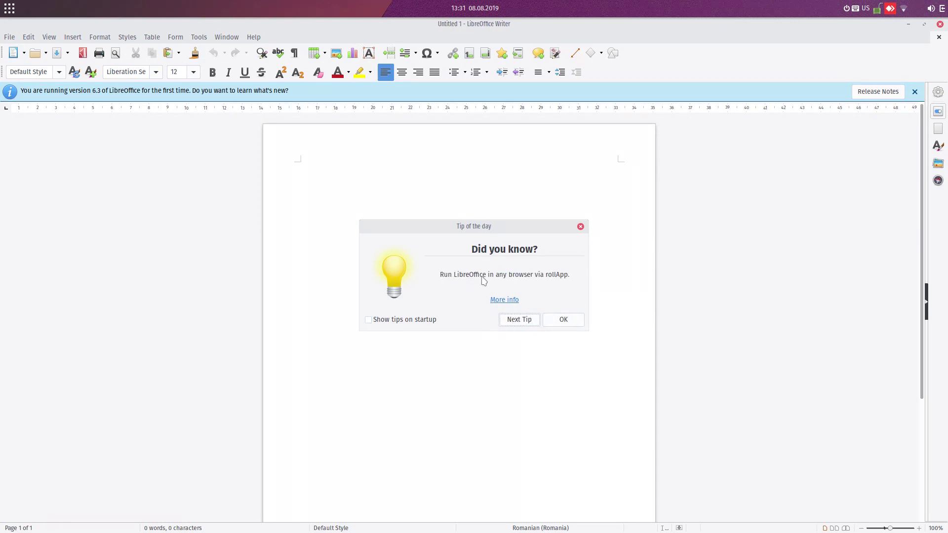
click(563, 321)
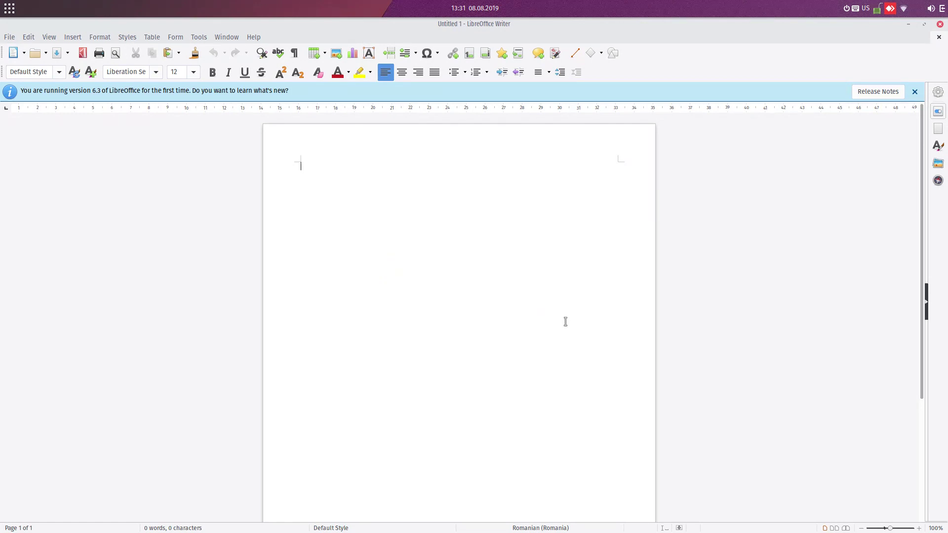
View the LibreOffice 6.3 release notes in Chrome, then return to the Writer document
click(878, 92)
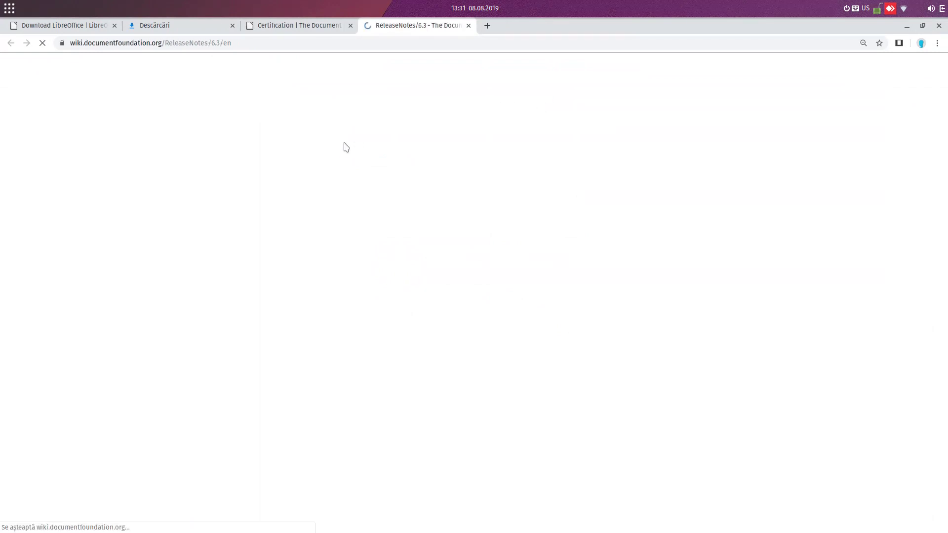
scroll(286, 294, down, 3)
scroll(286, 294, down, 3)
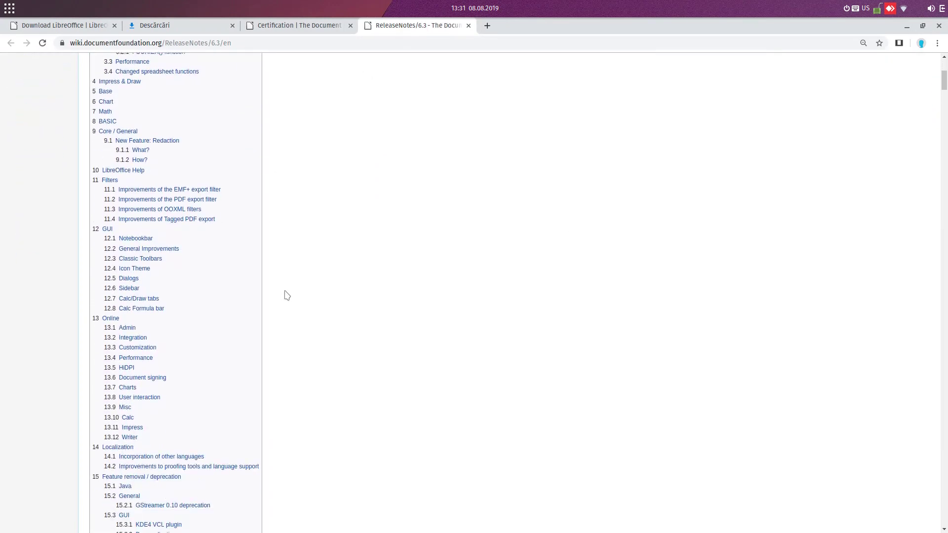
scroll(286, 295, down, 3)
scroll(286, 293, down, 5)
scroll(287, 293, down, 8)
scroll(287, 289, down, 4)
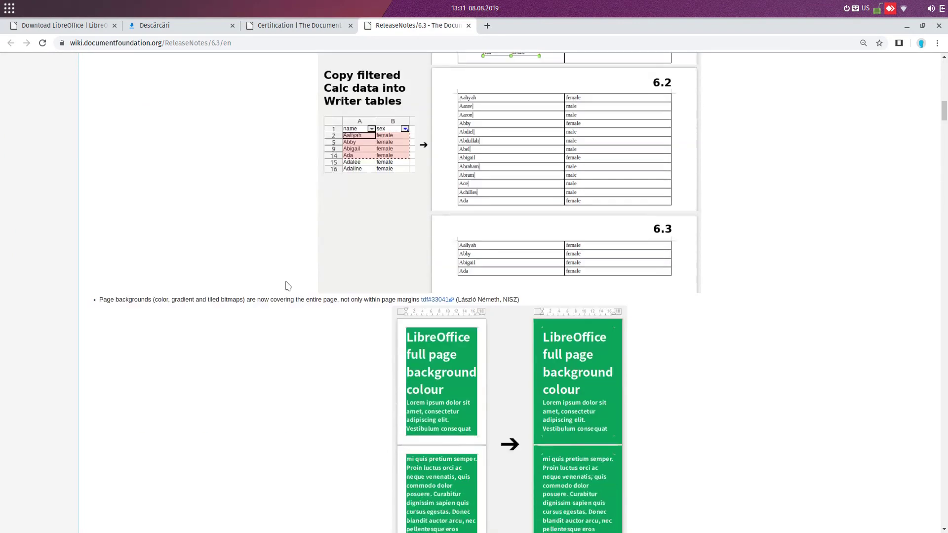
scroll(287, 286, down, 5)
scroll(288, 286, down, 4)
scroll(286, 282, down, 4)
key(alt+Tab)
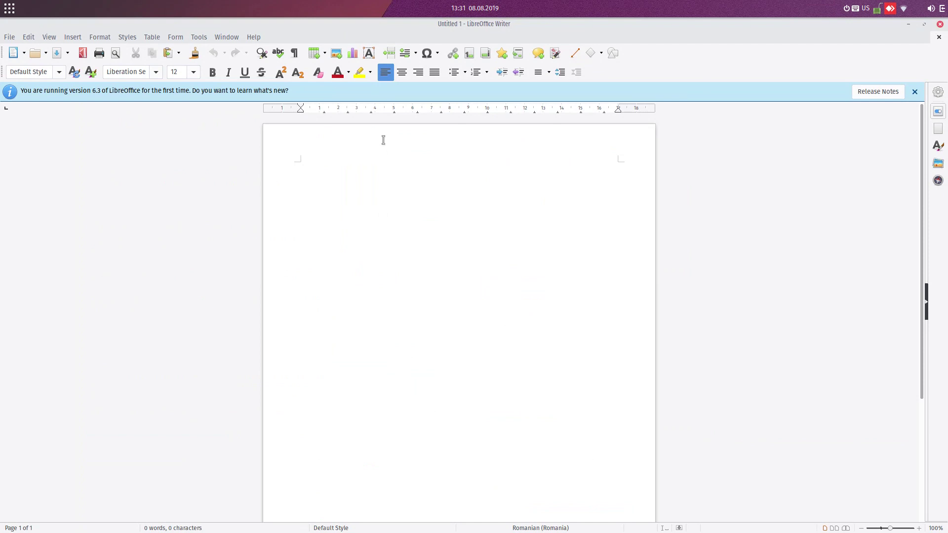
Dismiss the first-run notice and set toolbar, sidebar and notebookbar icons to Small in Options > View
click(915, 92)
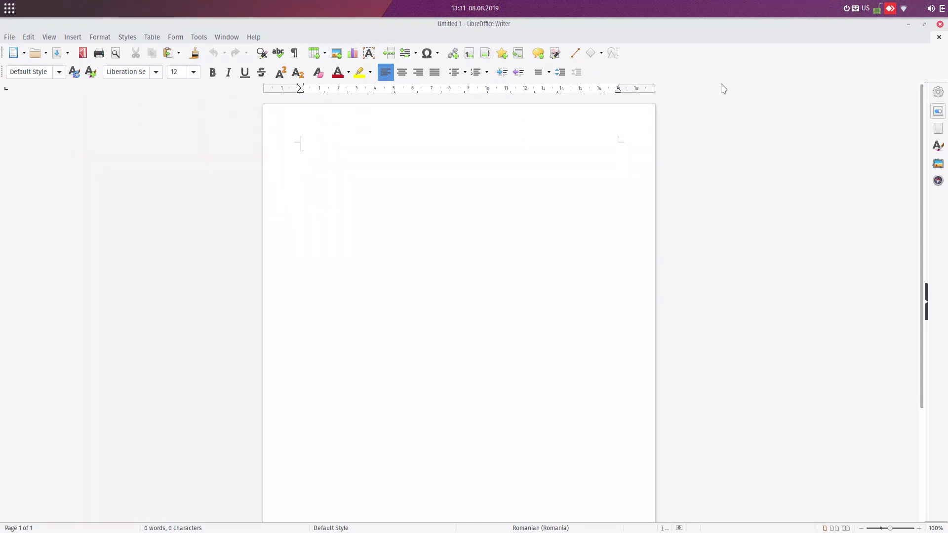
click(226, 36)
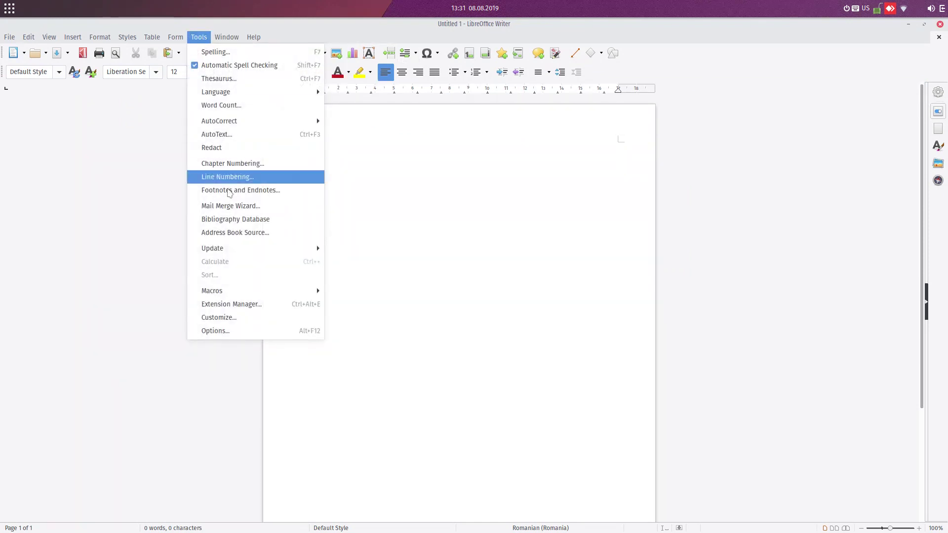
click(249, 330)
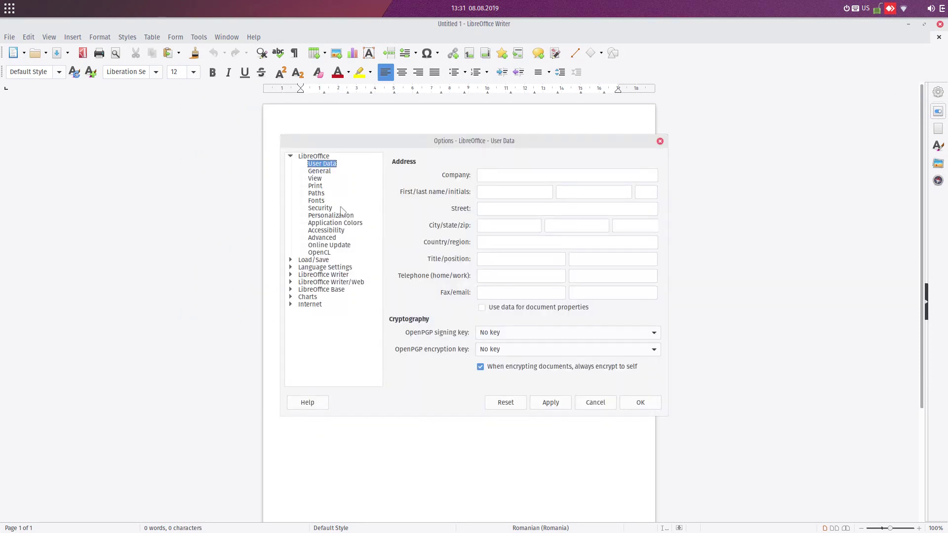
click(315, 186)
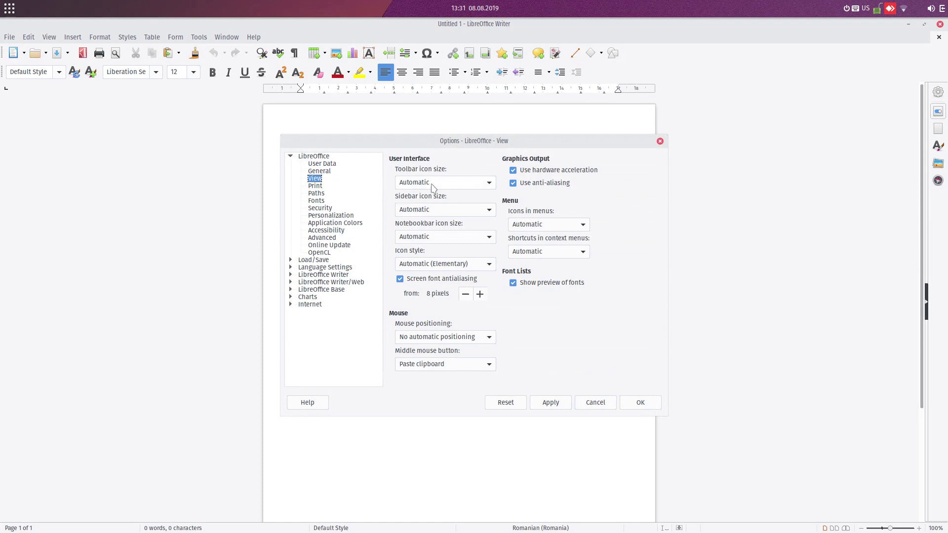
click(433, 184)
click(426, 209)
click(422, 236)
Choose the Sifr icon style, confirm the options, and glance through the Tools menu
click(426, 263)
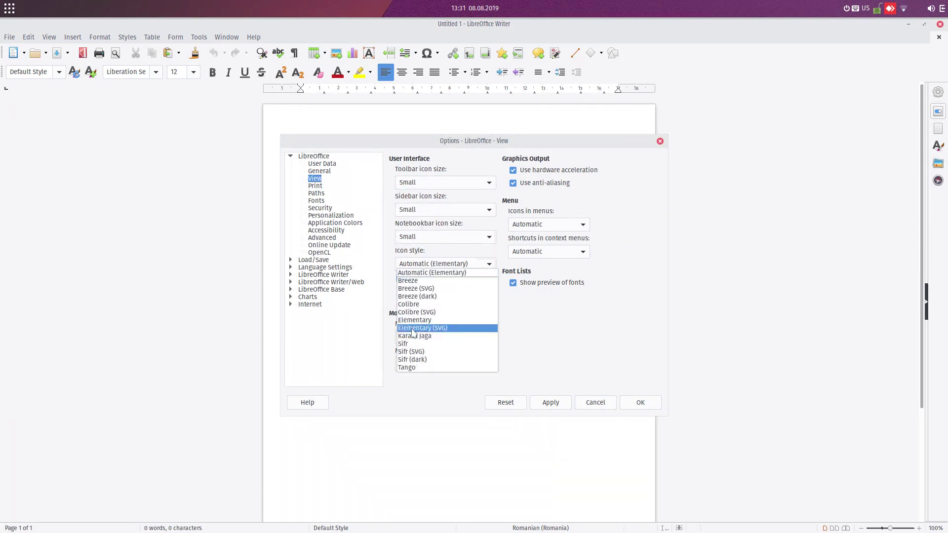
click(437, 343)
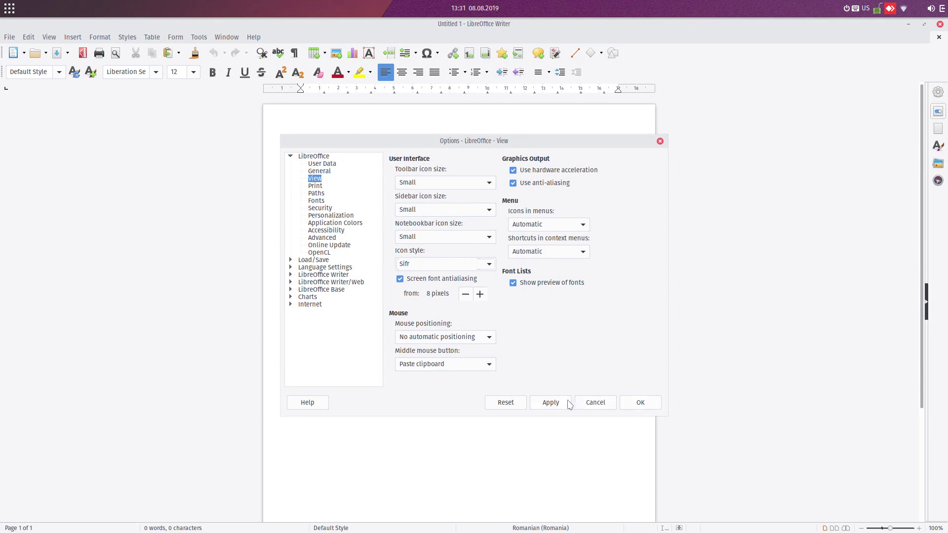
click(570, 403)
click(635, 404)
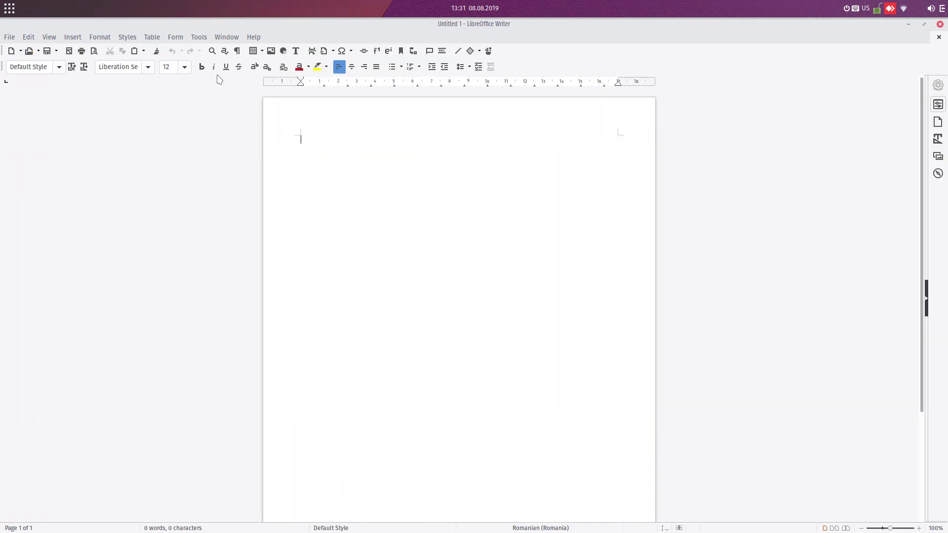
click(199, 41)
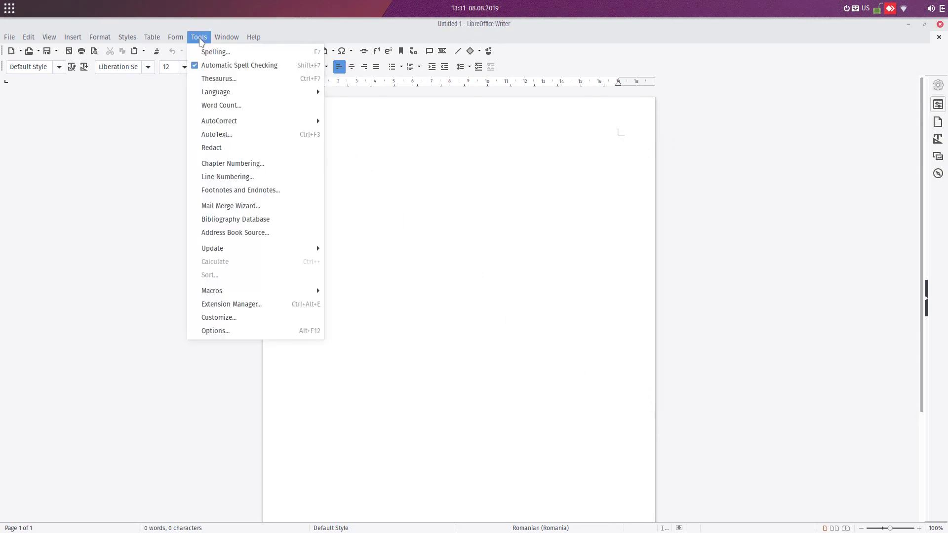
click(444, 195)
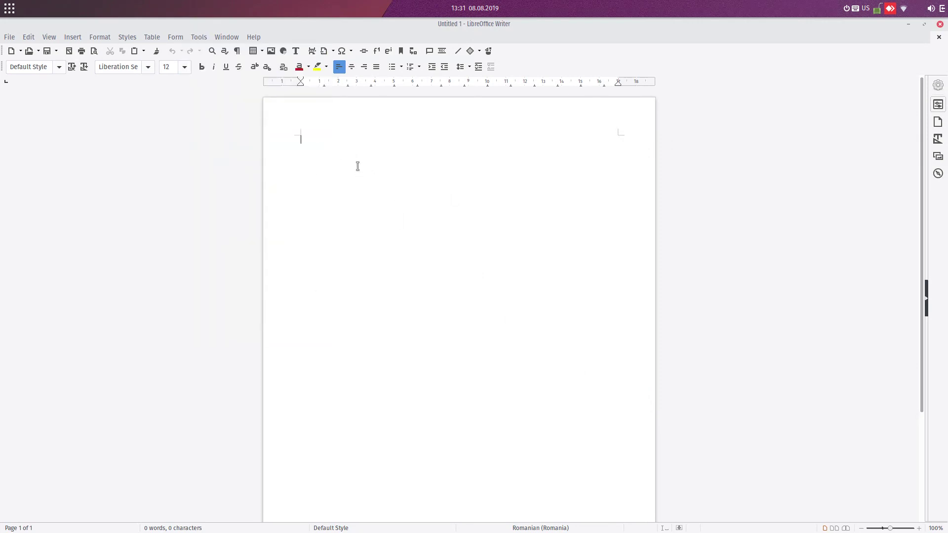
text(de )
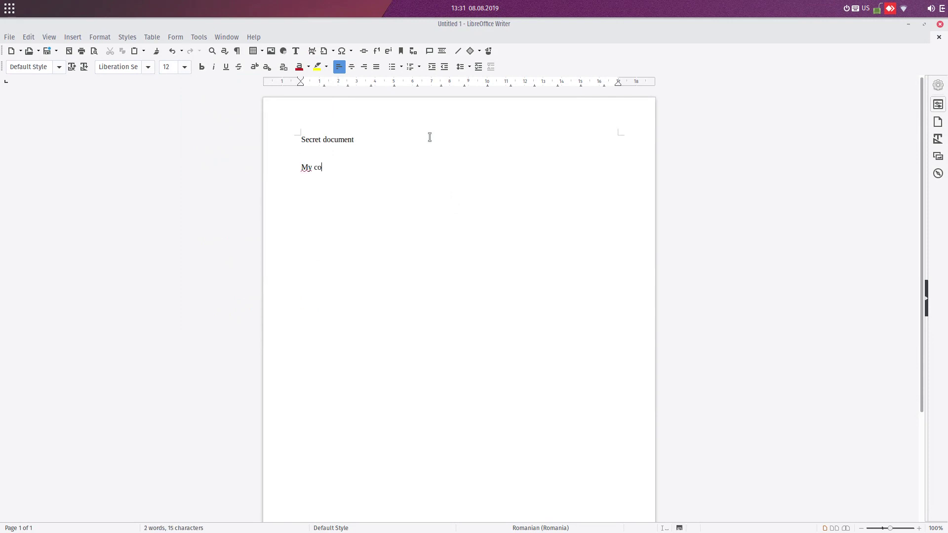
text(is)
Fix 'My code is:' and set all text to English (USA) before typing the code
key(BackSpace)
text(:)
key(ctrl+a)
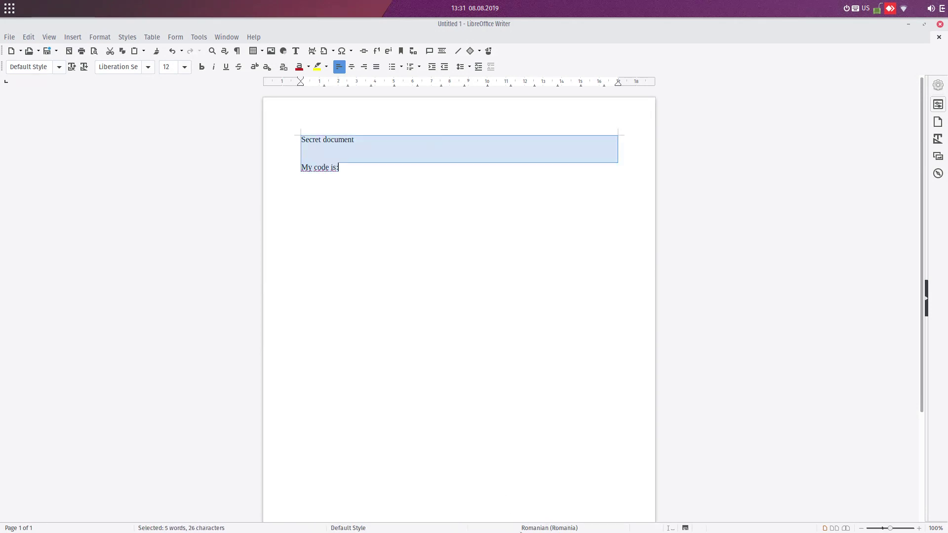
click(550, 528)
click(549, 439)
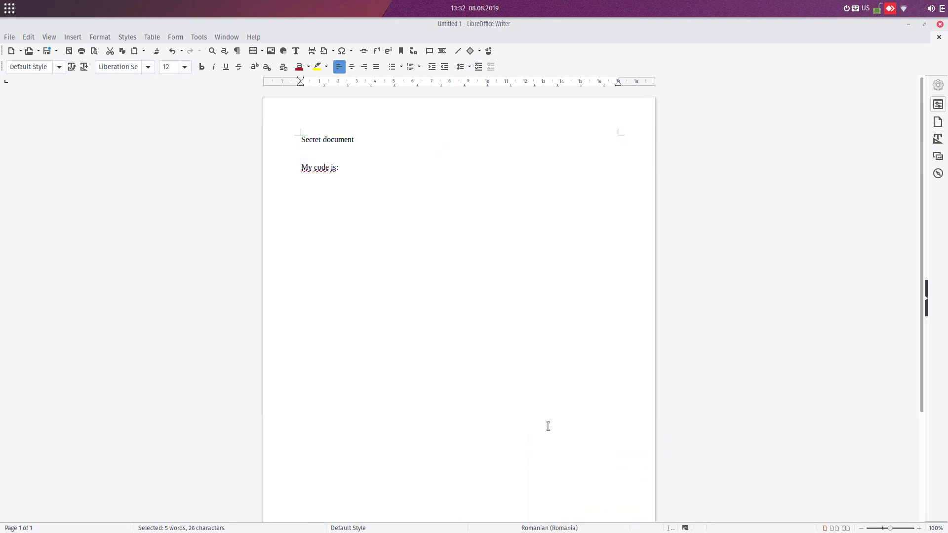
click(349, 180)
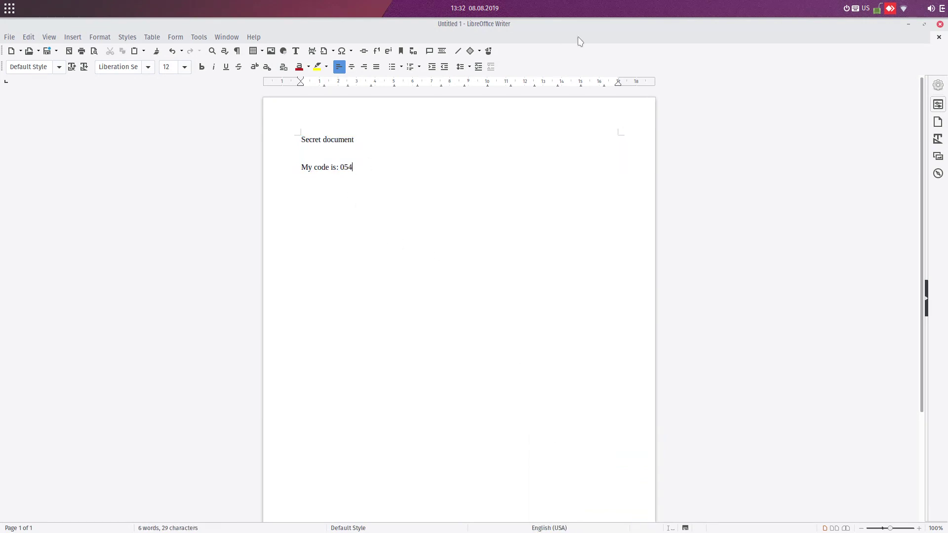
Open the document via Tools > Redact and cover the code with a rectangle redaction box
click(203, 37)
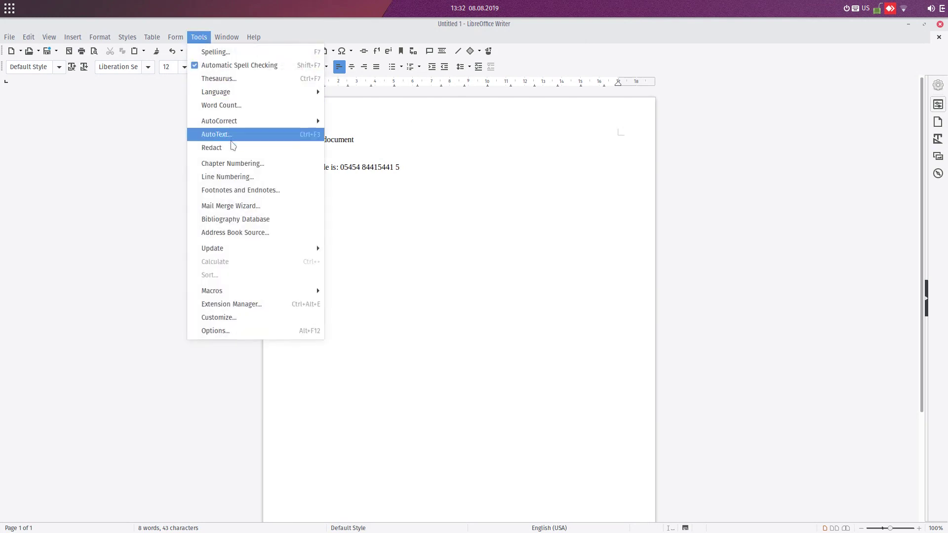
click(233, 148)
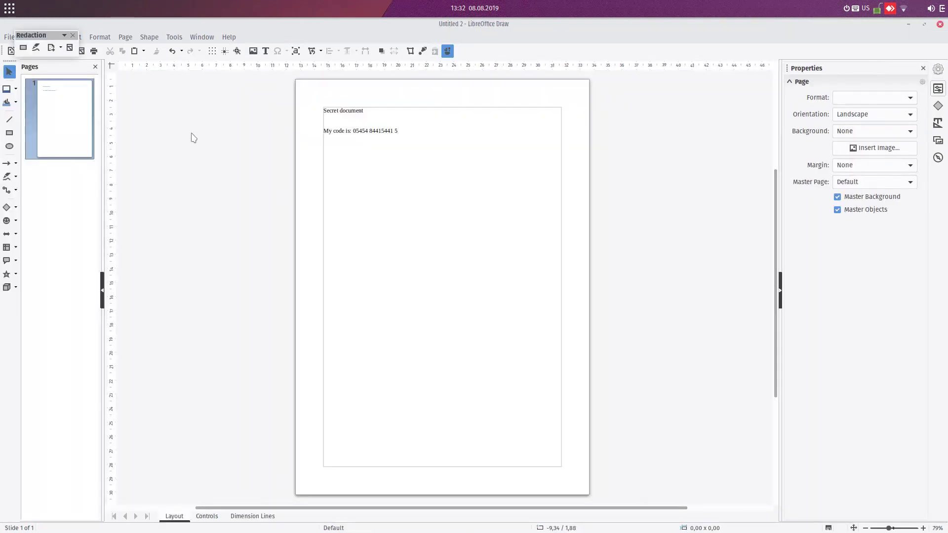
click(23, 47)
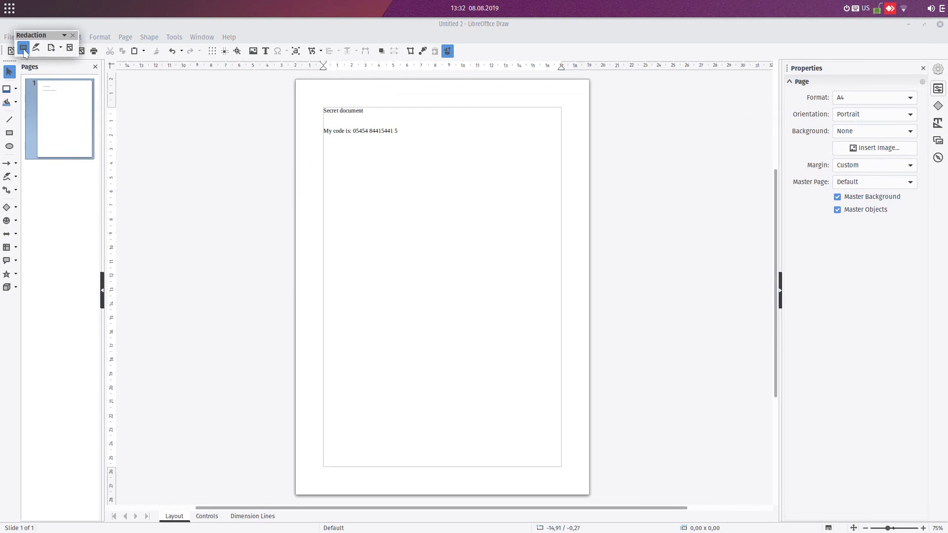
ctrl+scroll(360, 144, up, 2)
ctrl+scroll(360, 145, up, 2)
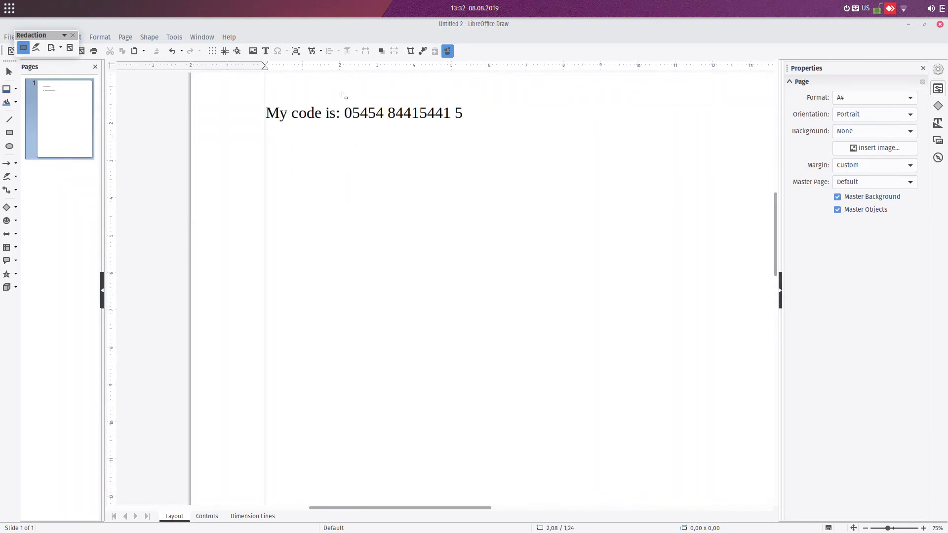
drag(342, 98, 471, 127)
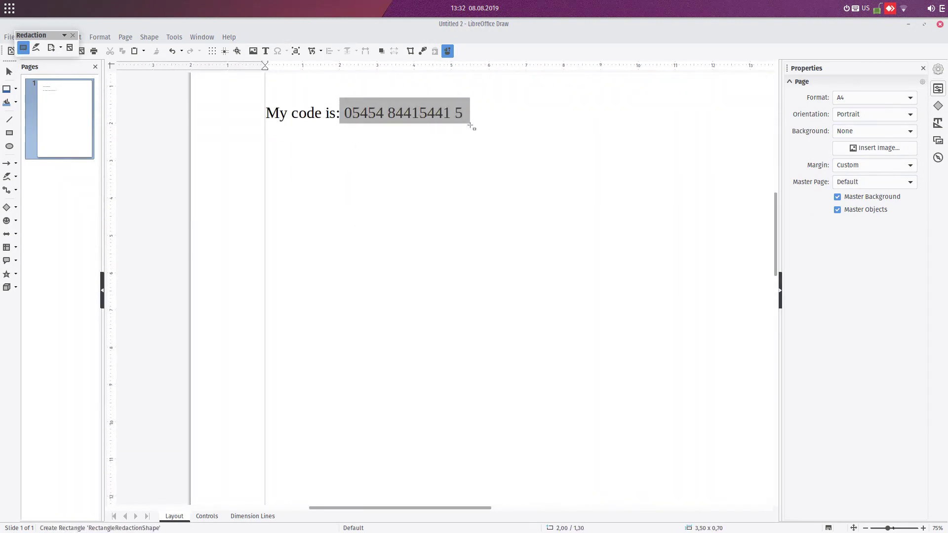
click(59, 48)
Export the redacted PDF as pdf-test1 into the Documente > LibreOffice folder
click(57, 72)
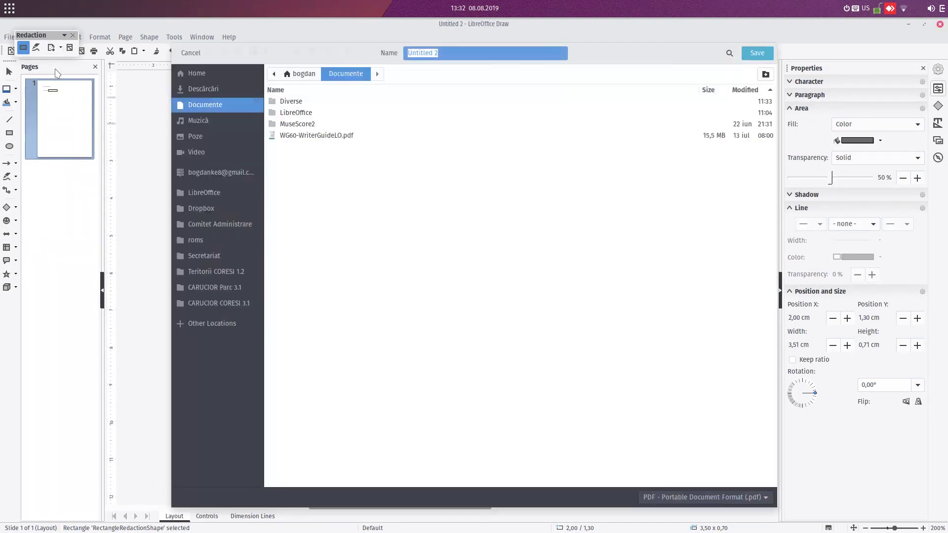
click(218, 194)
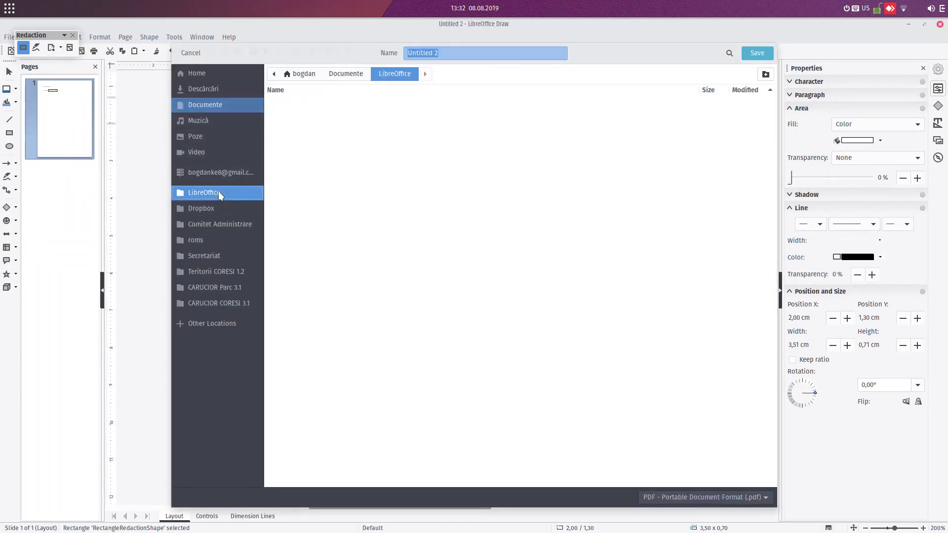
click(490, 55)
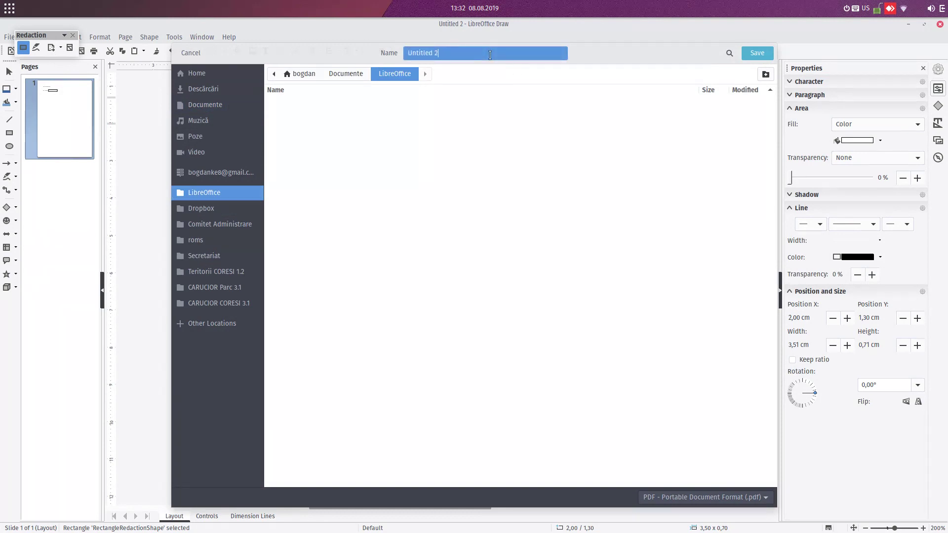
key(ctrl+a)
text(pdf)
click(757, 53)
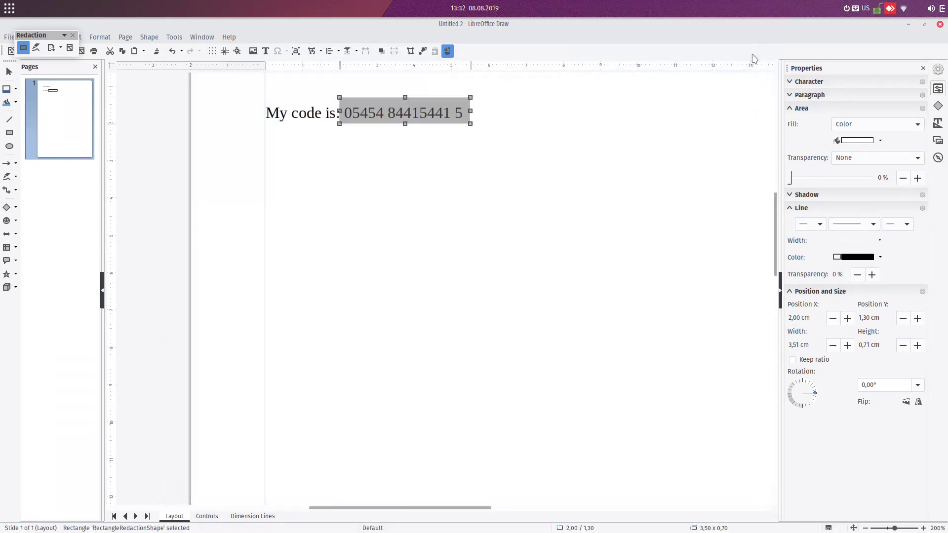
Open pdf-test1.pdf in Document Viewer to check the redaction, then return to Draw
click(6, 99)
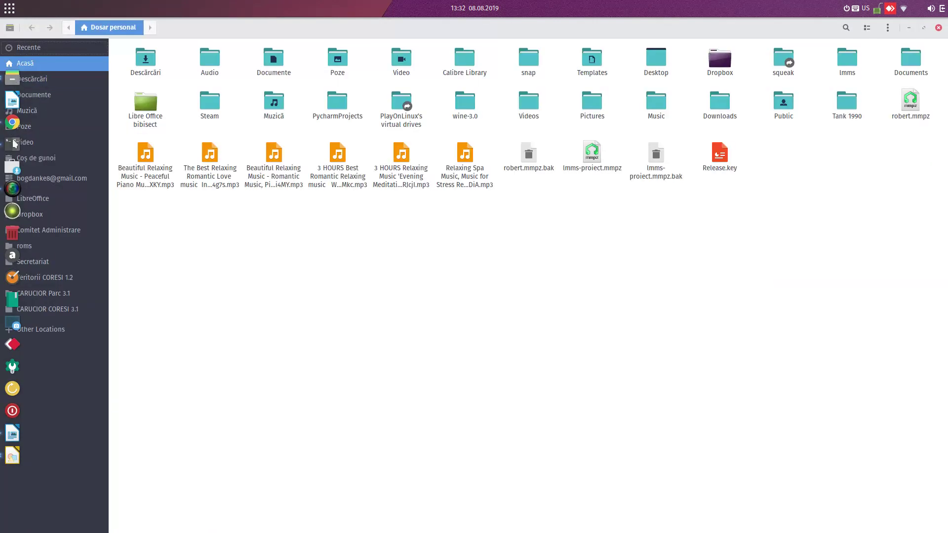
click(47, 200)
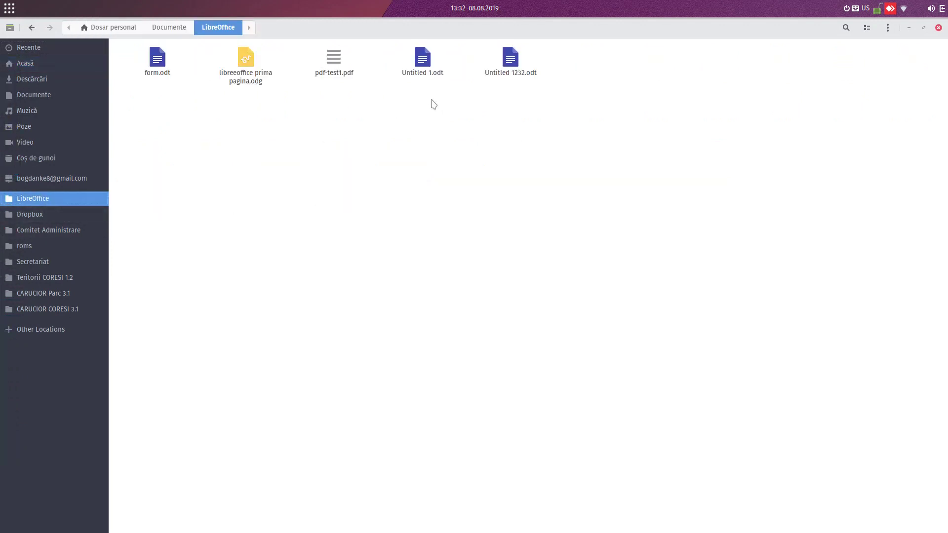
double_click(334, 62)
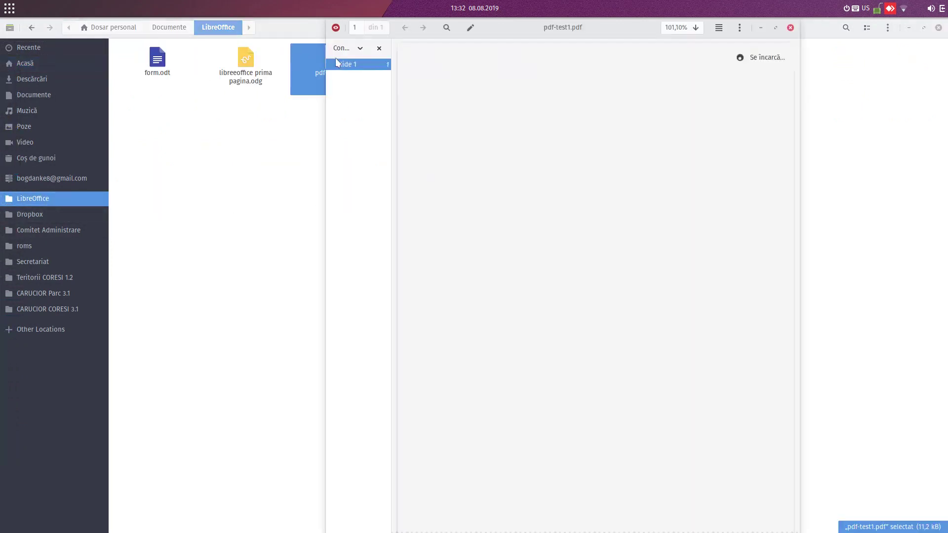
click(776, 28)
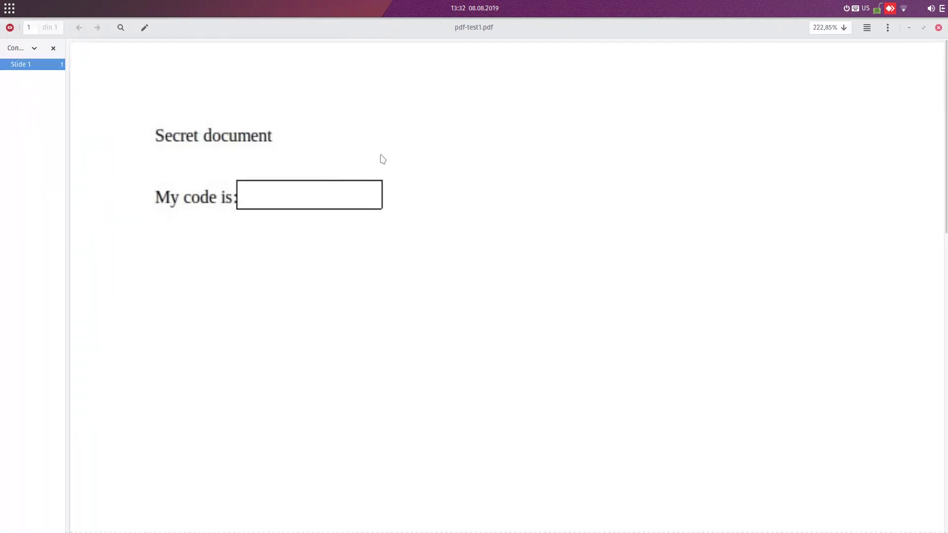
key(ctrl+minus)
key(ctrl+minus)
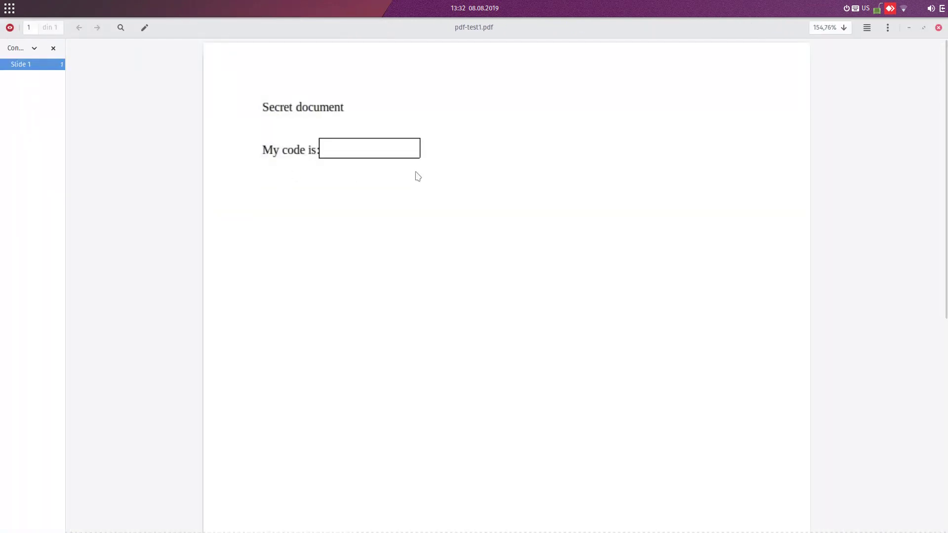
key(alt+Tab)
key(alt+Tab)
key(alt+Tab)
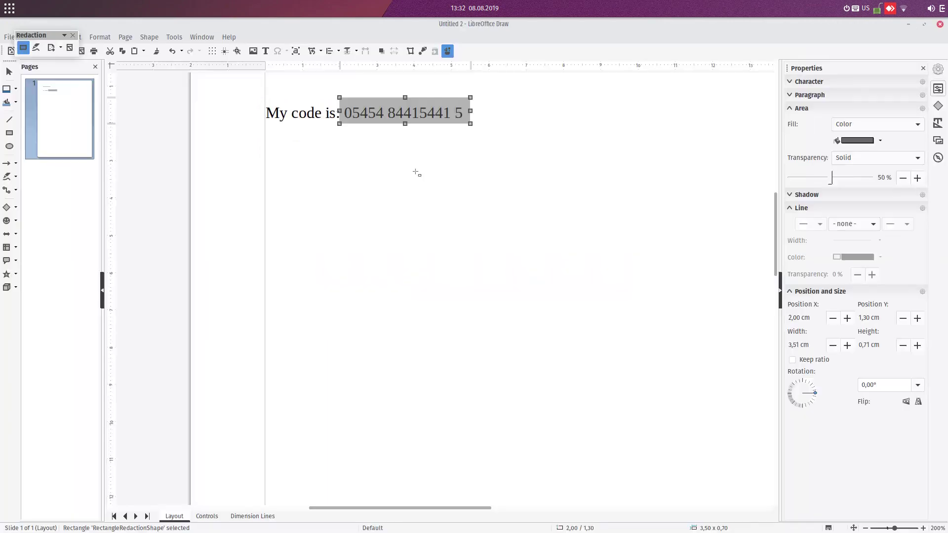
Export the page with Redacted Export (Black) as pdf-test2 in the LibreOffice folder
click(426, 163)
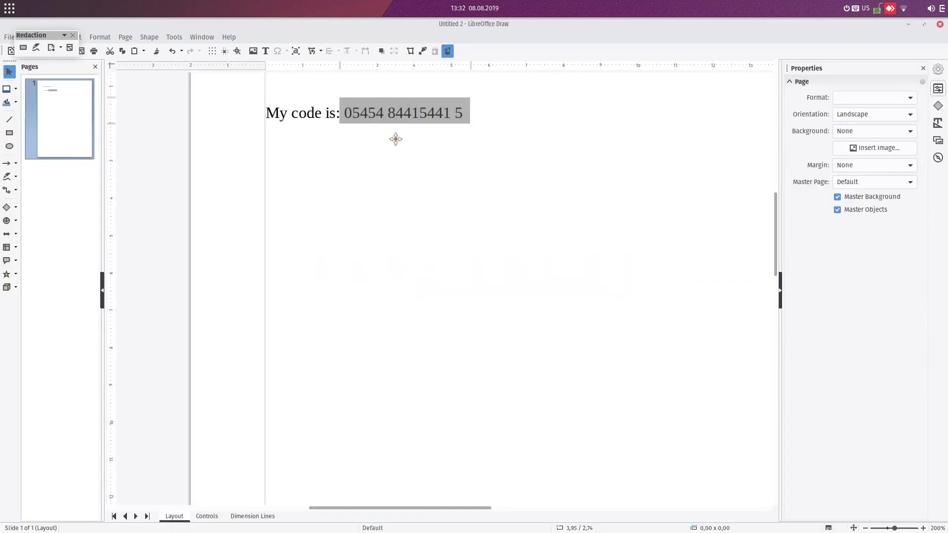
click(63, 51)
click(55, 89)
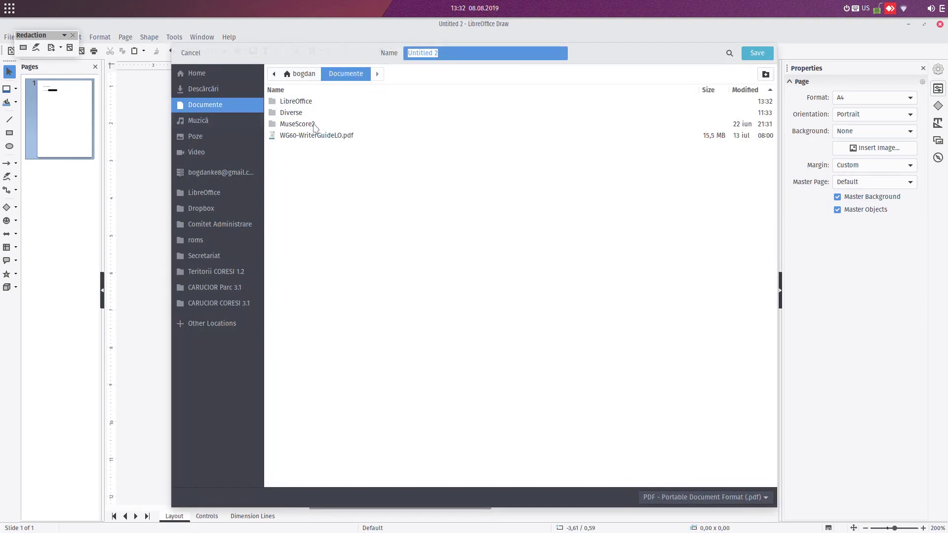
click(209, 194)
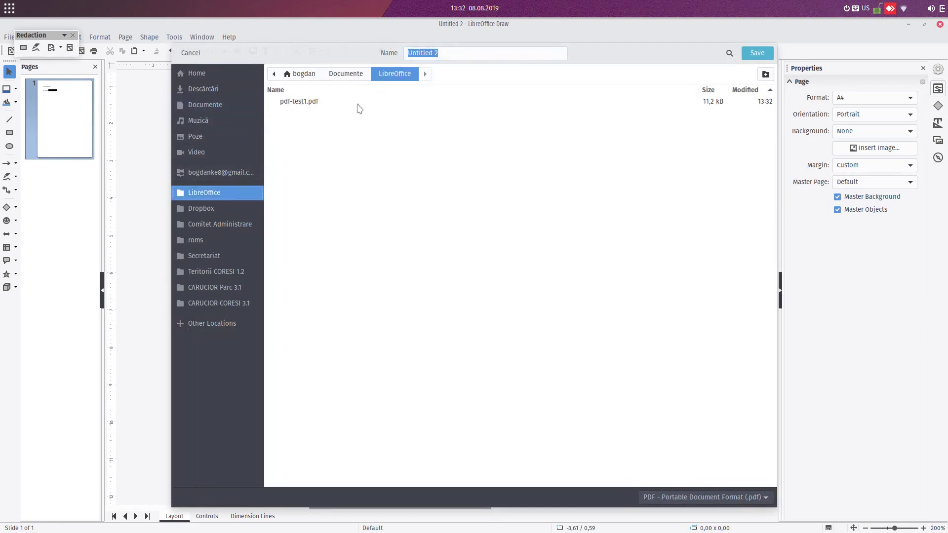
click(318, 105)
click(434, 57)
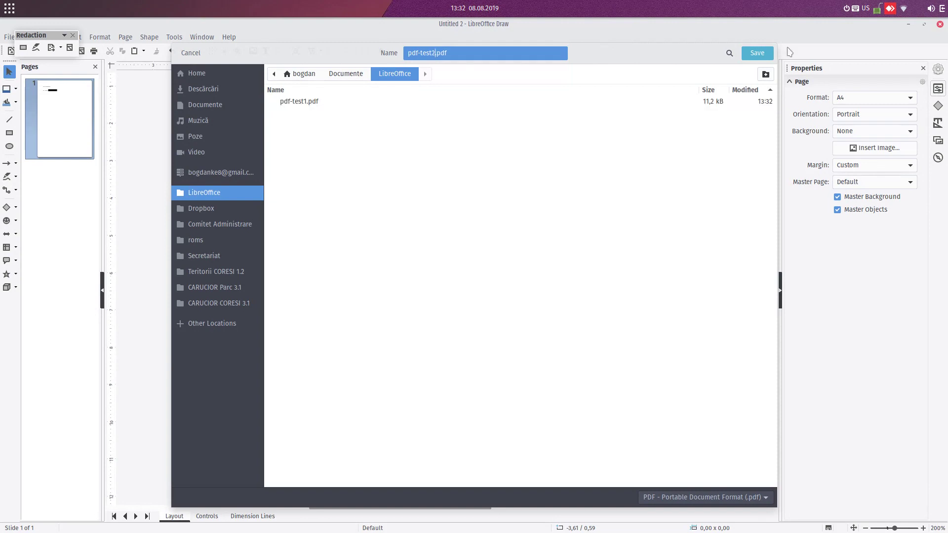
click(763, 53)
View pdf-test2.pdf from Files to confirm the code is blacked out, then return to Writer
key(alt+Tab)
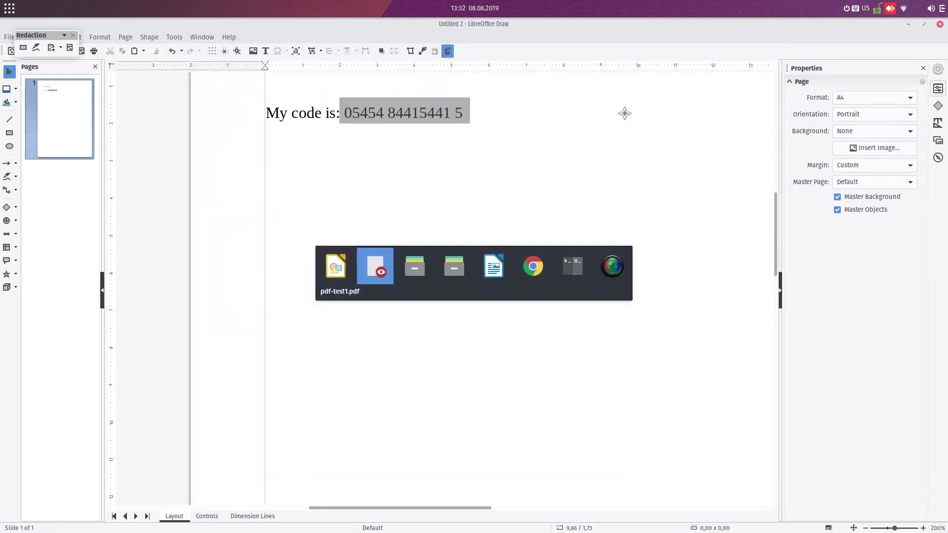
key(alt+Tab)
double_click(419, 61)
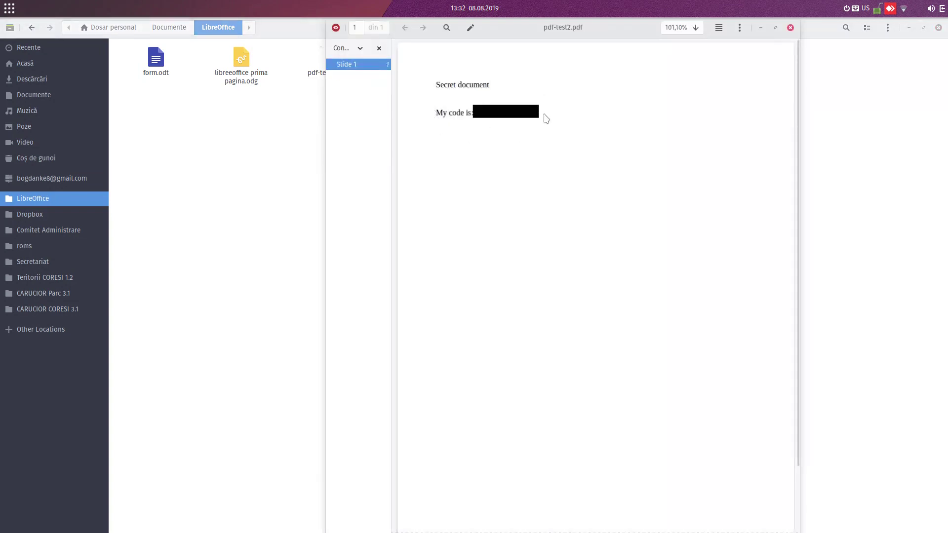
key(alt+Tab)
key(Tab)
key(Tab)
key(Tab)
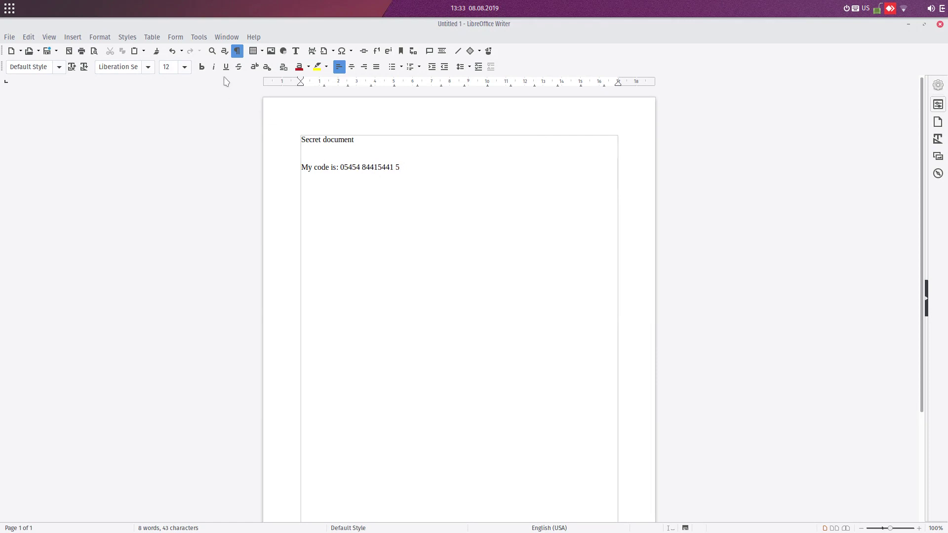
In Options > LibreOffice > View, set Icons in menus and Shortcuts in context menus to Show and apply
click(200, 39)
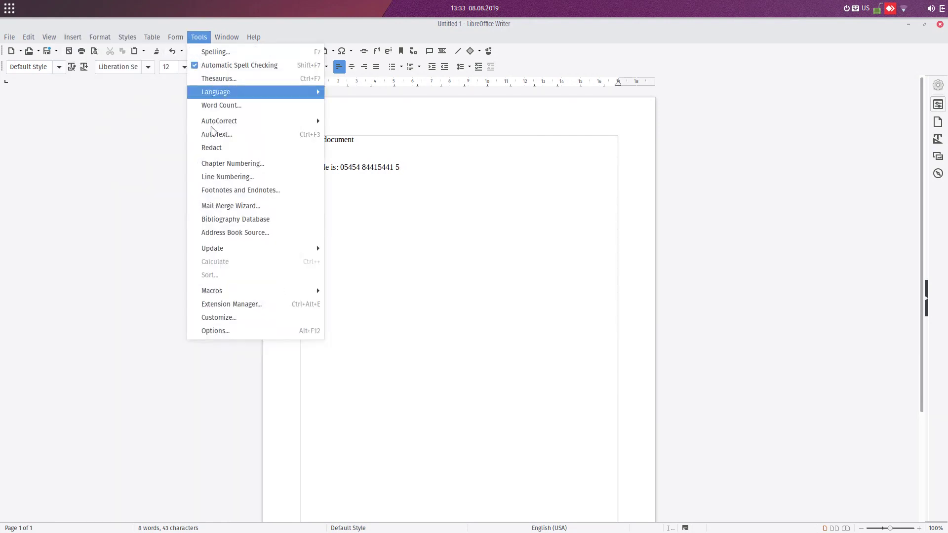
click(255, 330)
click(555, 223)
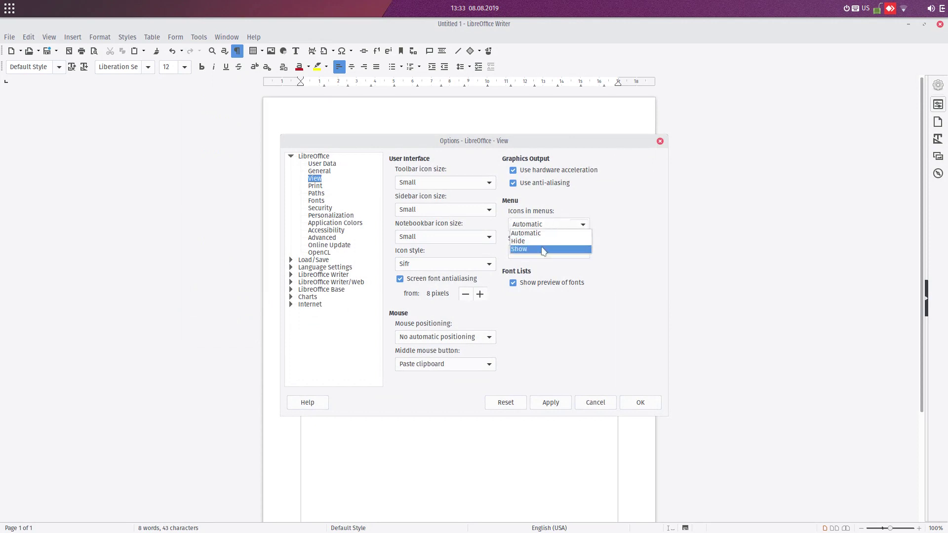
click(543, 252)
click(545, 252)
click(553, 277)
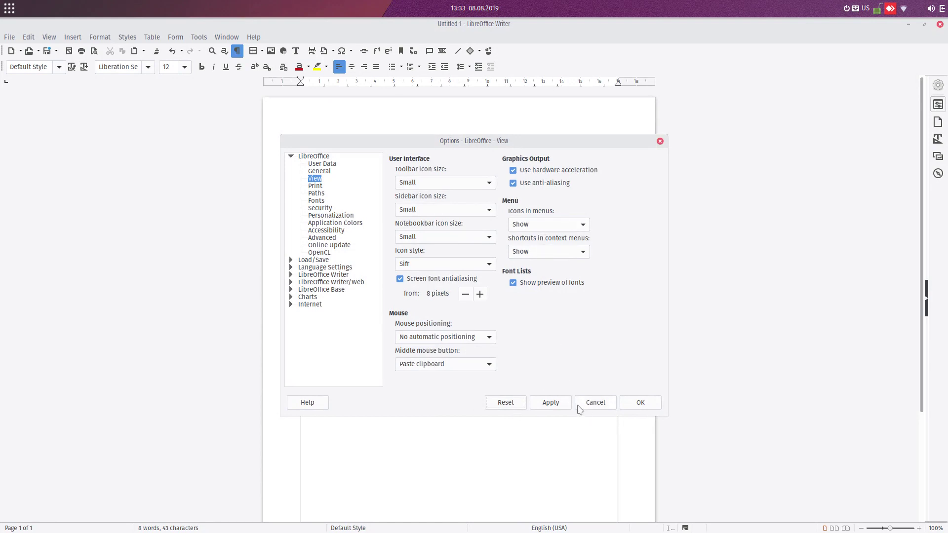
click(570, 407)
click(640, 405)
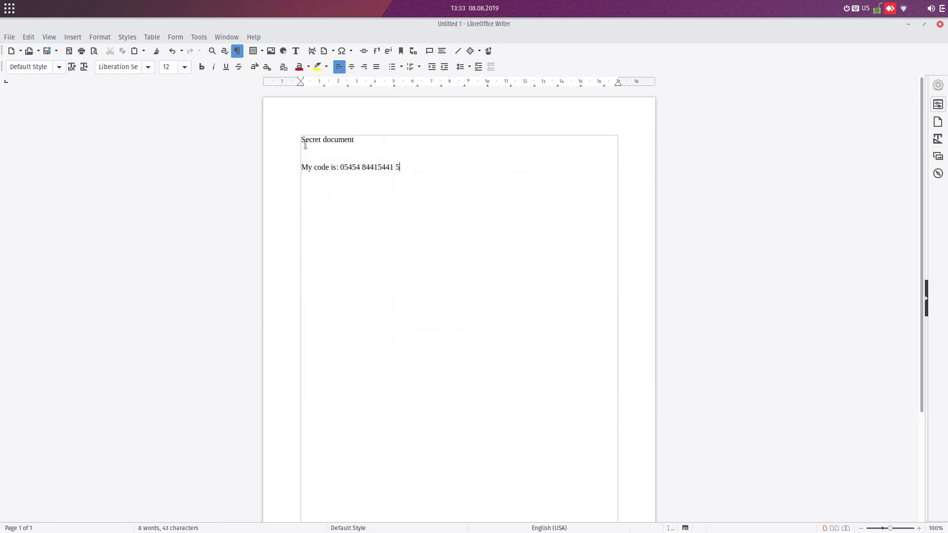
click(131, 37)
mouse_move(198, 37)
click(244, 332)
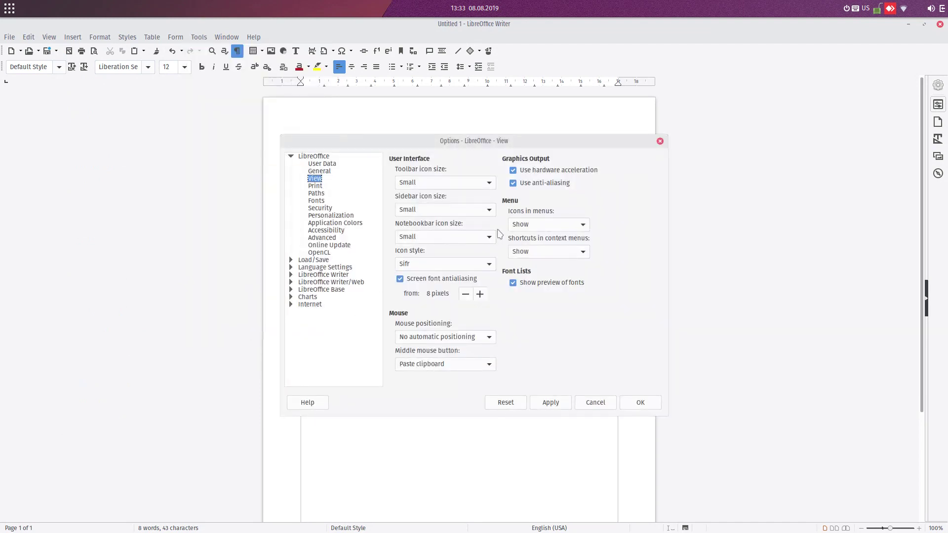
click(520, 225)
click(543, 284)
click(635, 401)
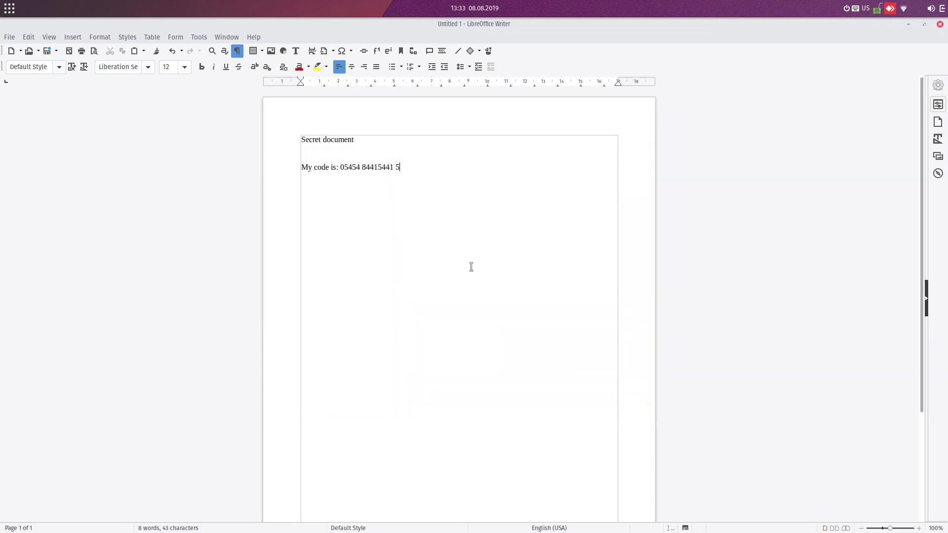
click(176, 37)
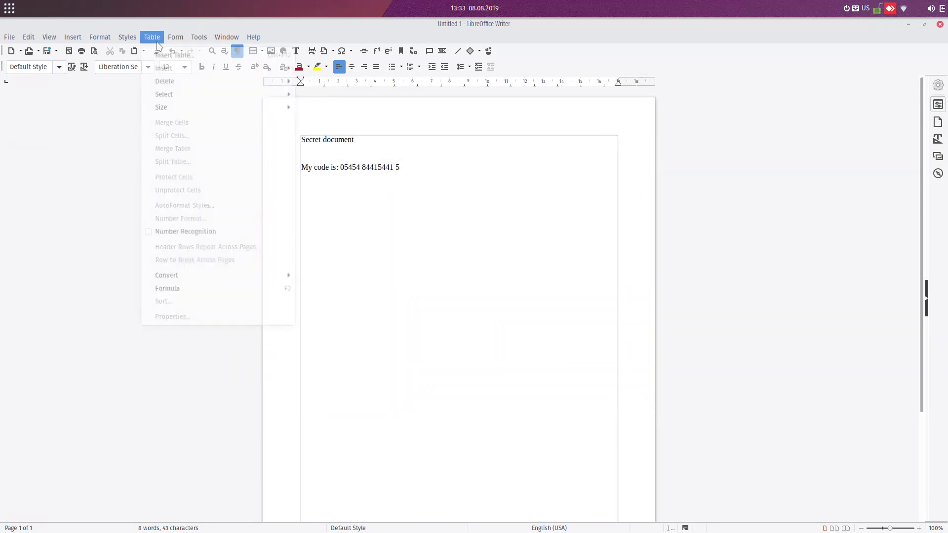